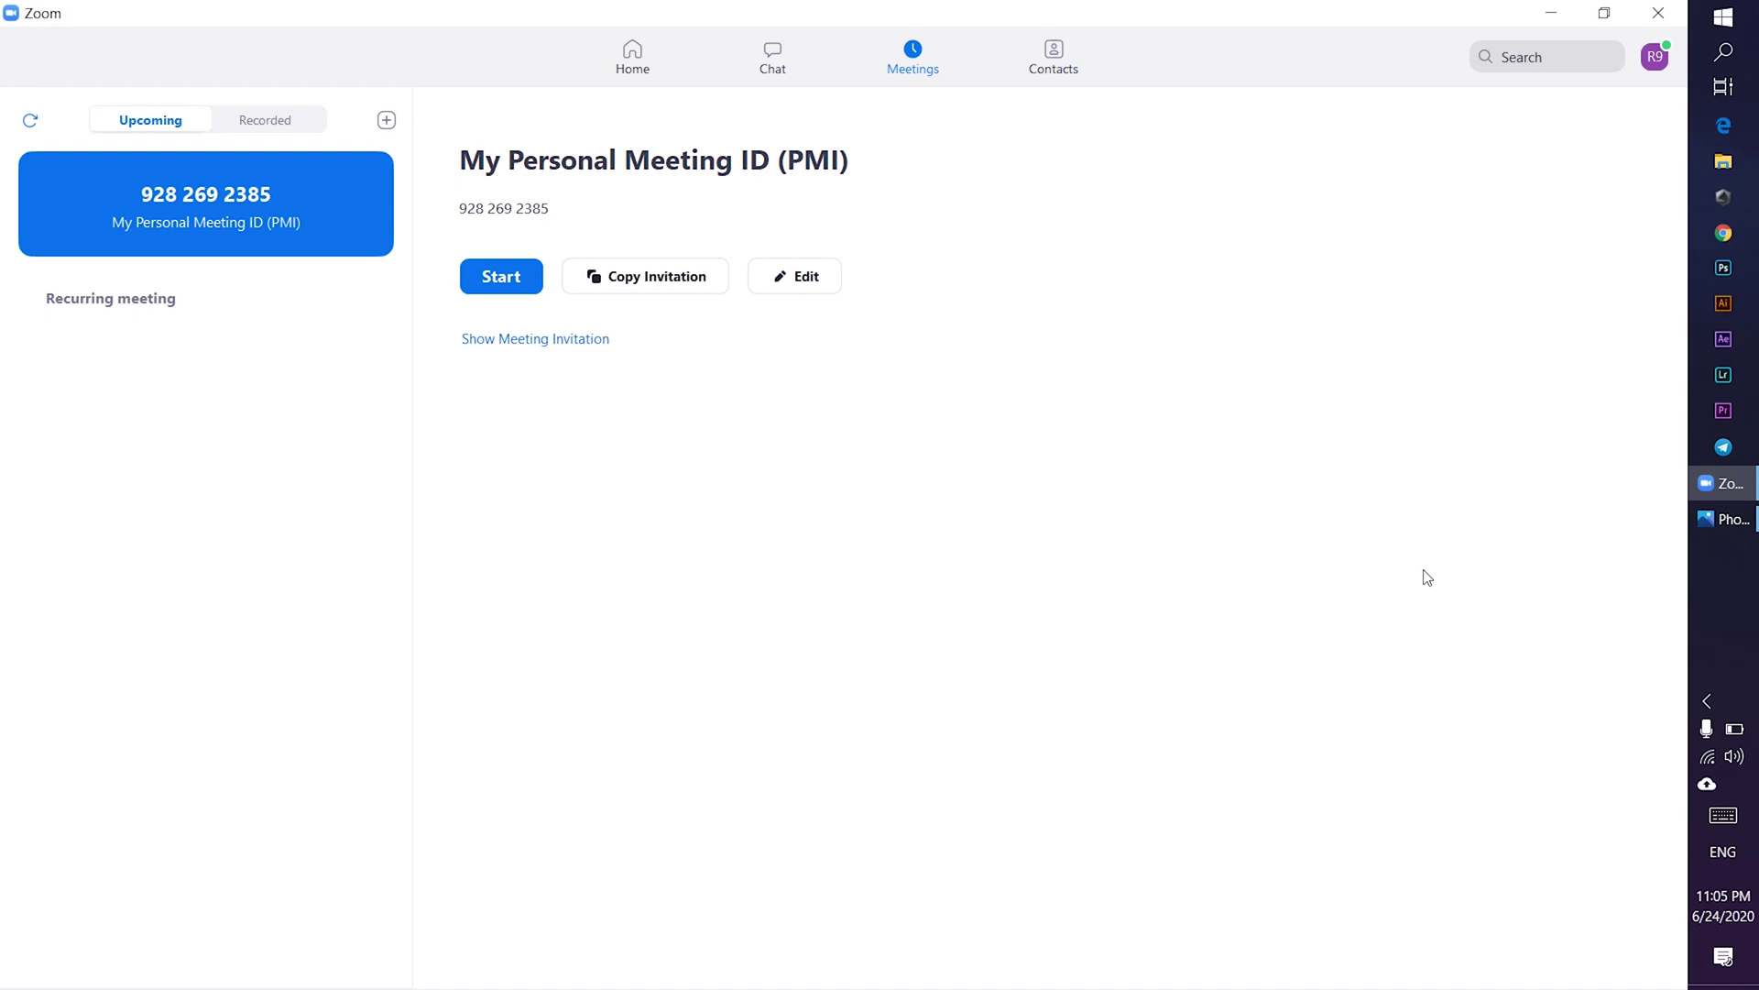
# Start the personal meeting, maximize its window and show the participants list
pyautogui.click(499, 279)
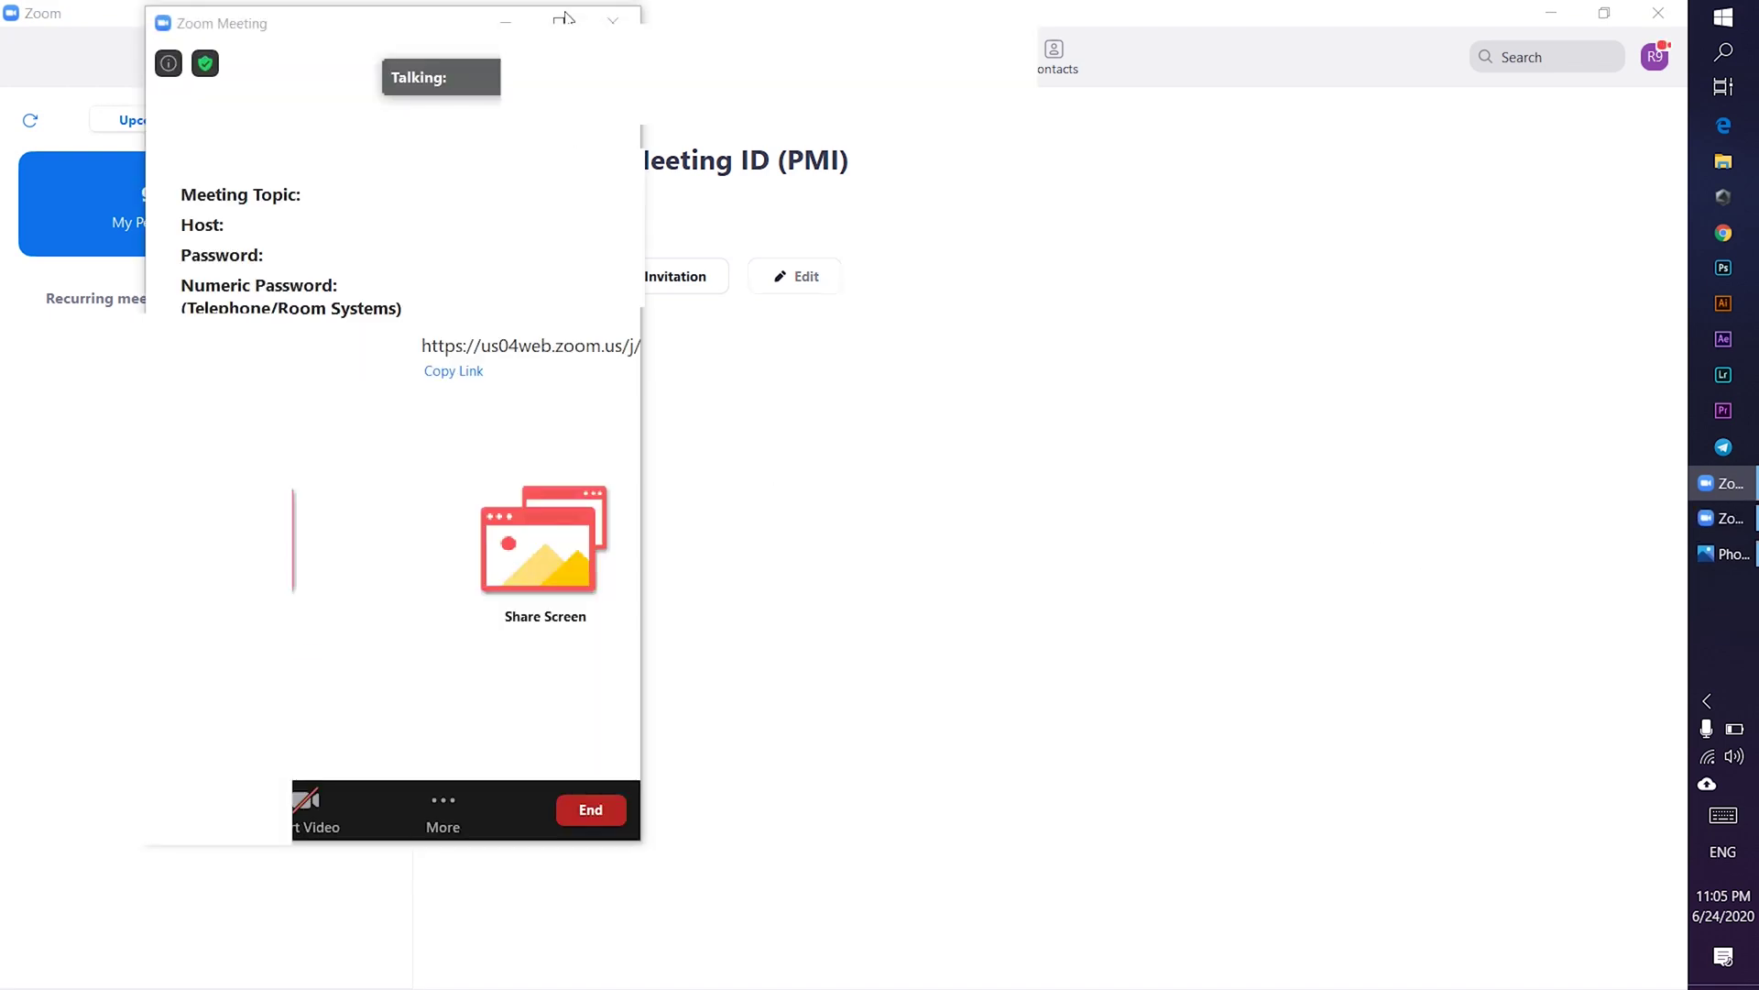
pyautogui.click(565, 16)
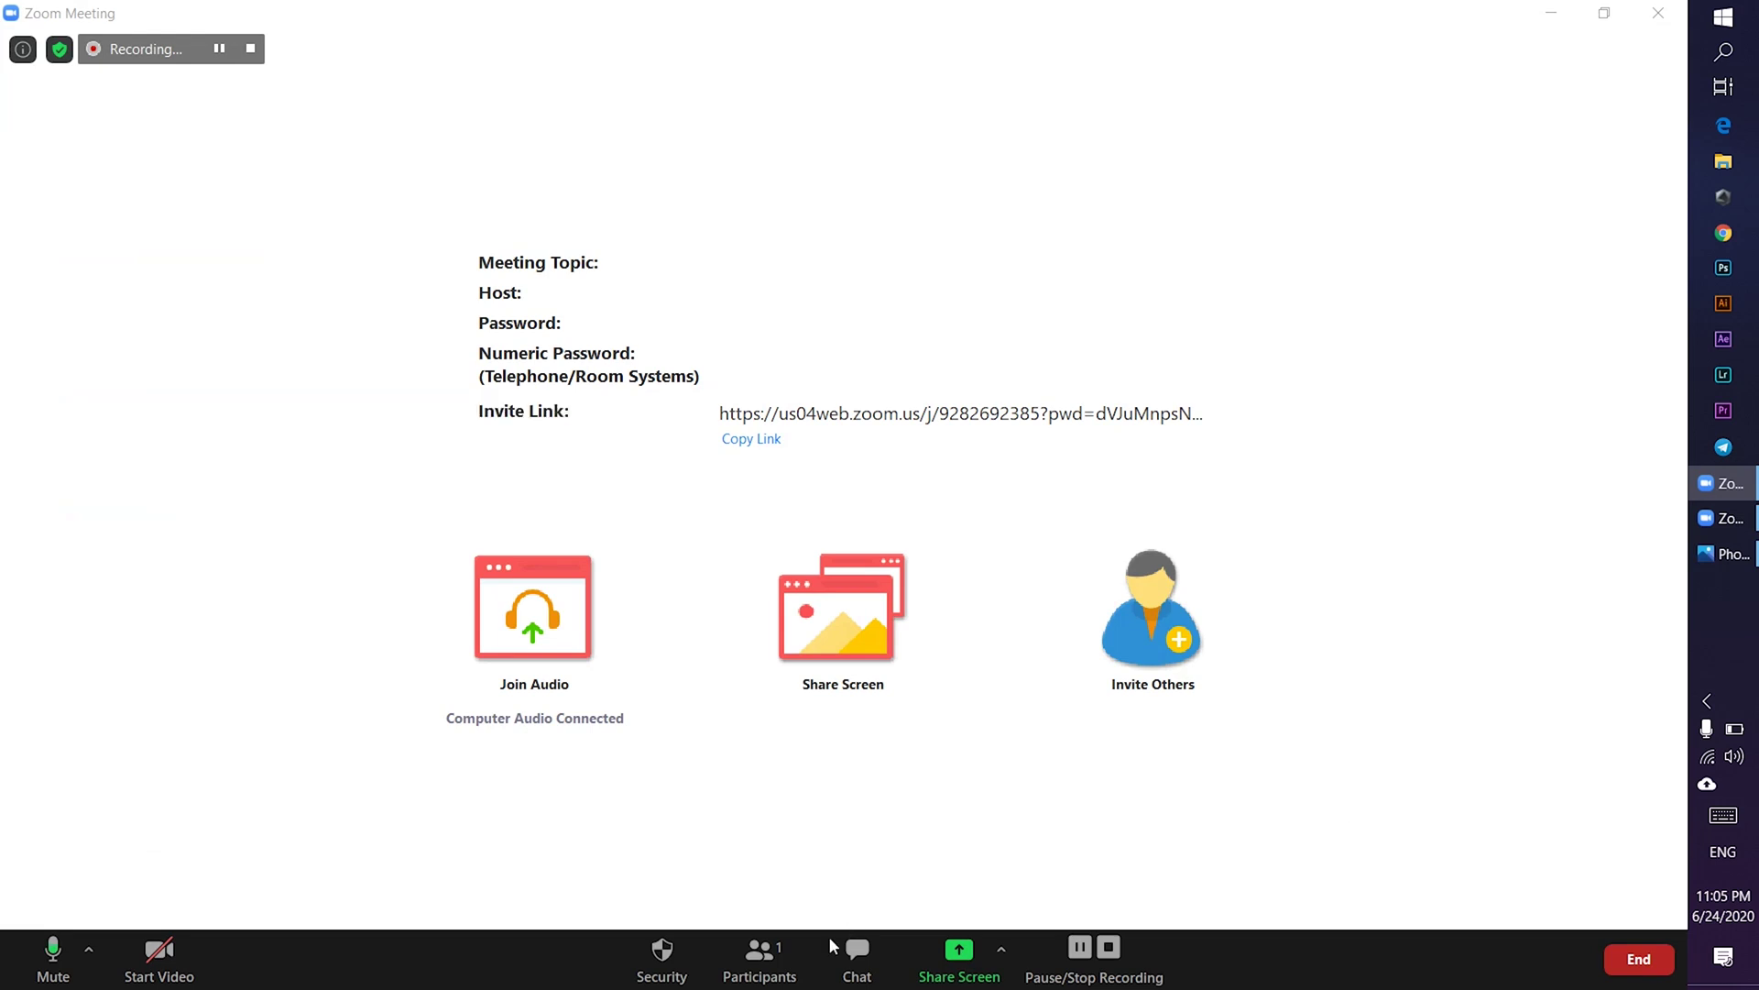
pyautogui.click(768, 972)
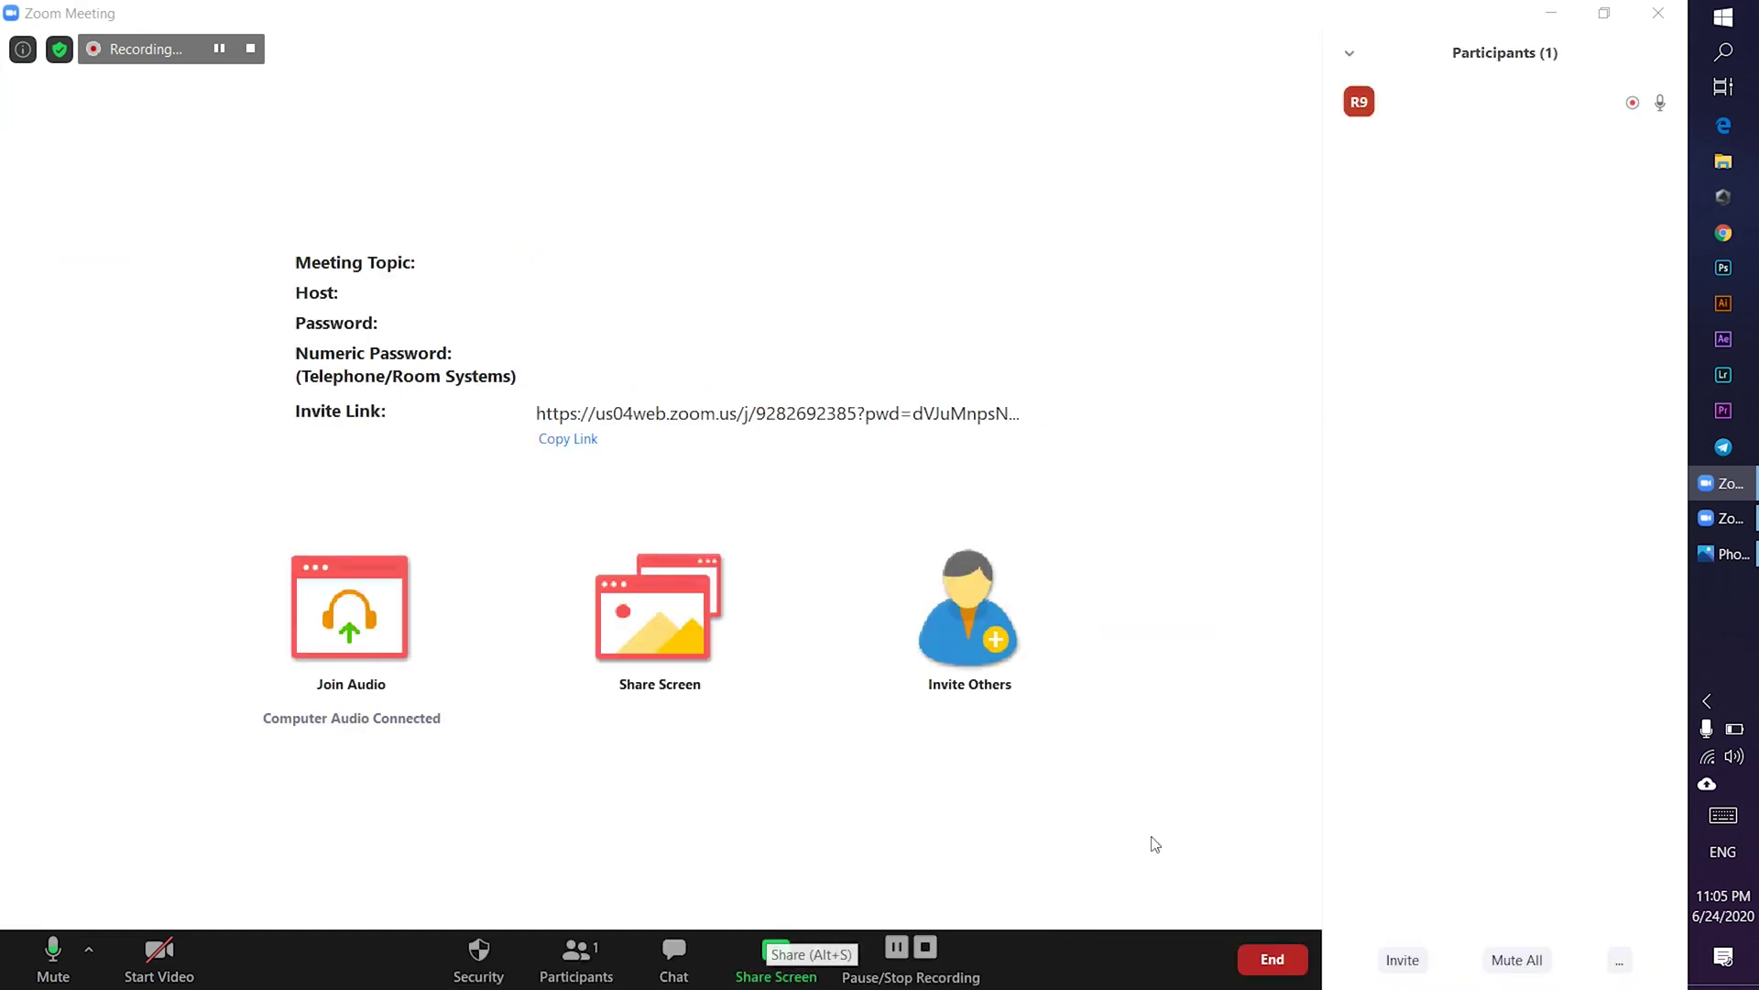
# Bring up the Mute Participants upon Entry prompt, toggle its self-unmute permission off and on, and dismiss it without applying
pyautogui.click(1621, 963)
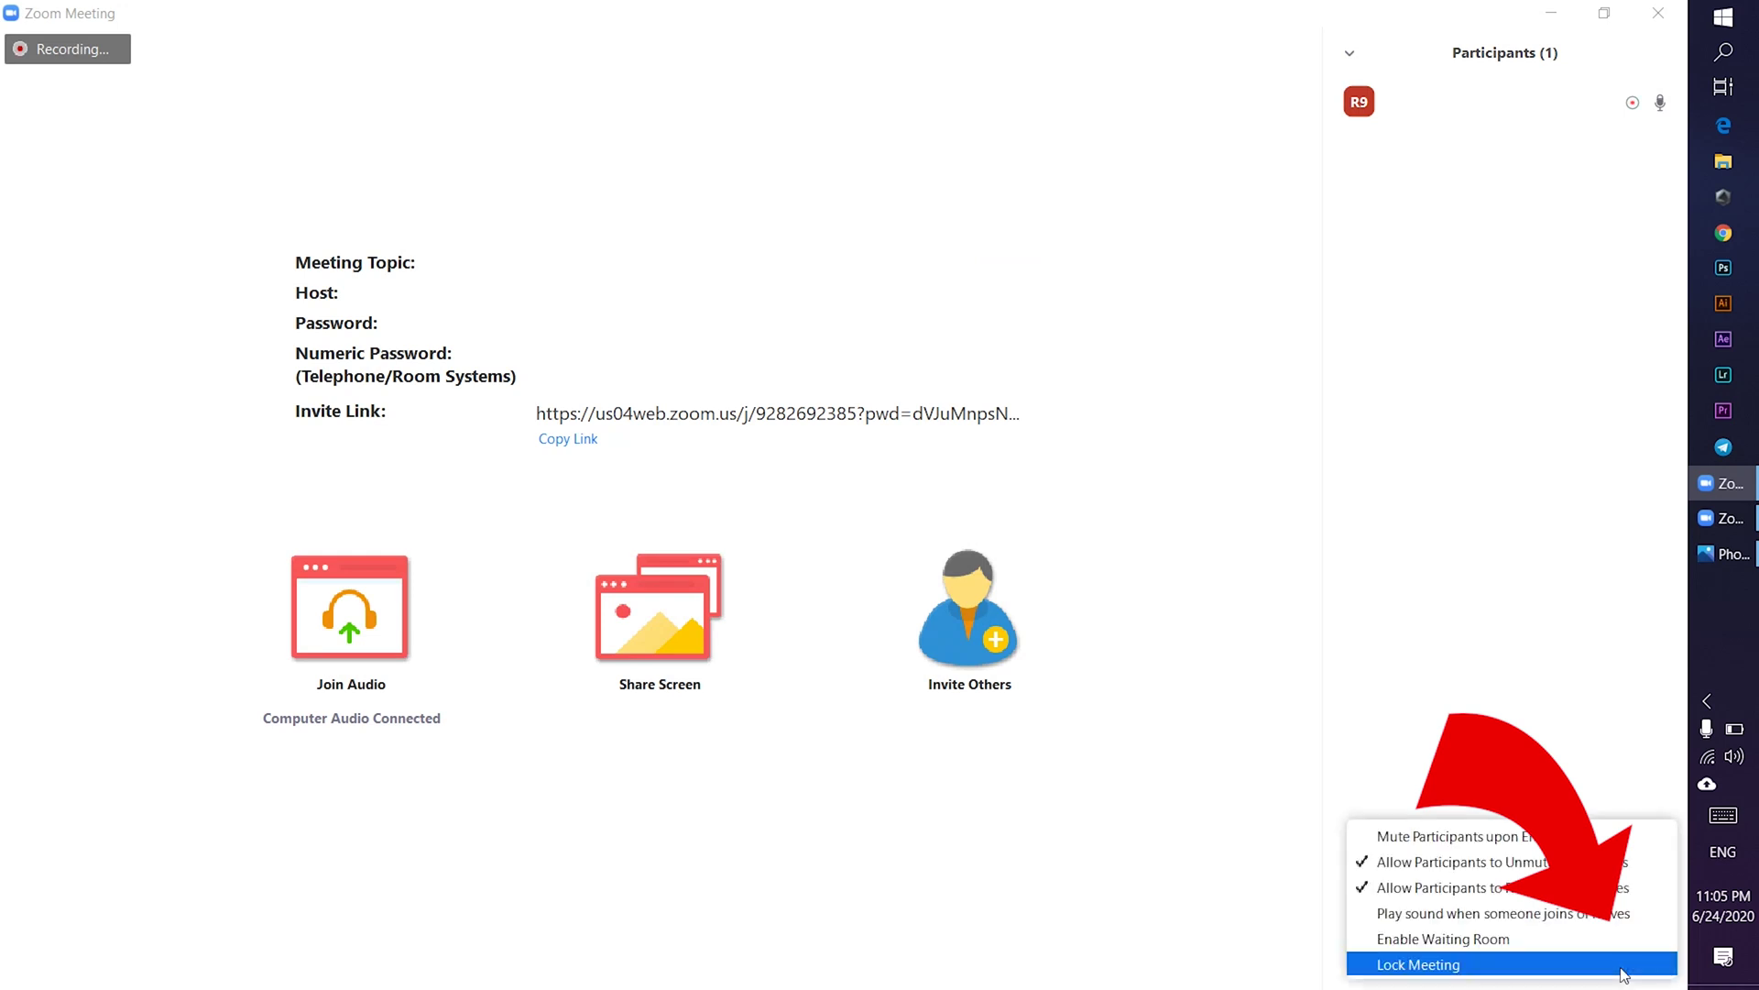
pyautogui.click(1573, 843)
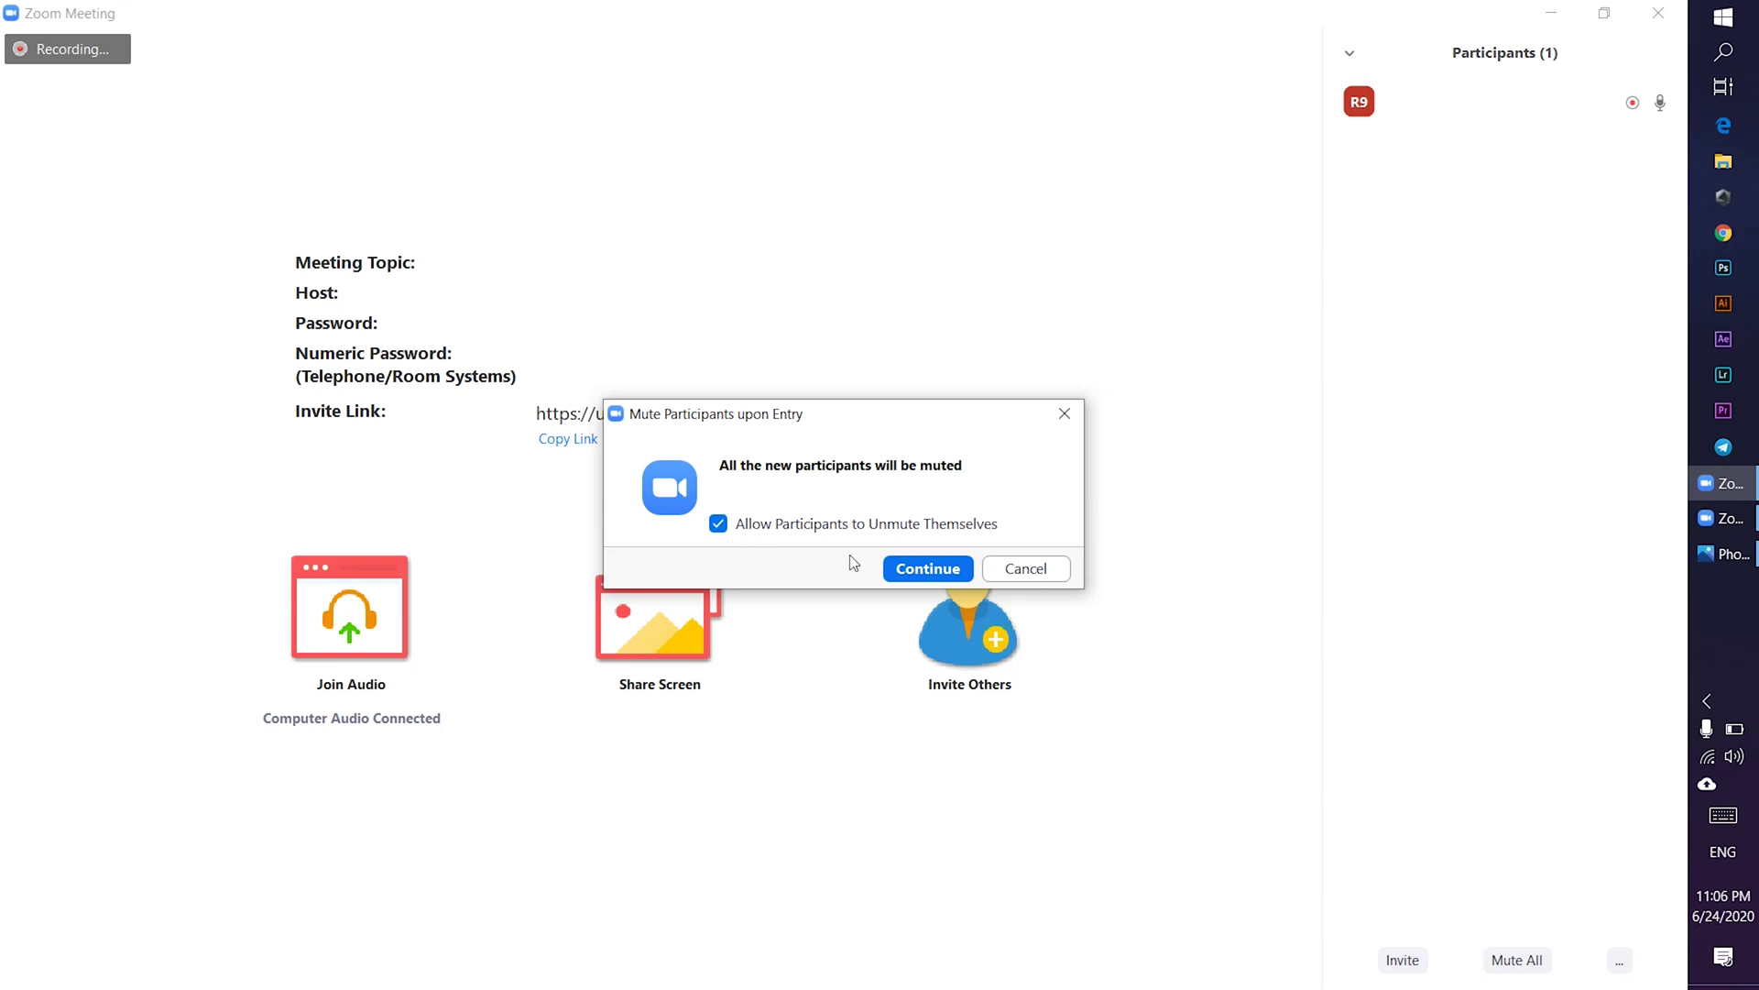
pyautogui.click(718, 524)
pyautogui.click(721, 526)
pyautogui.click(1064, 413)
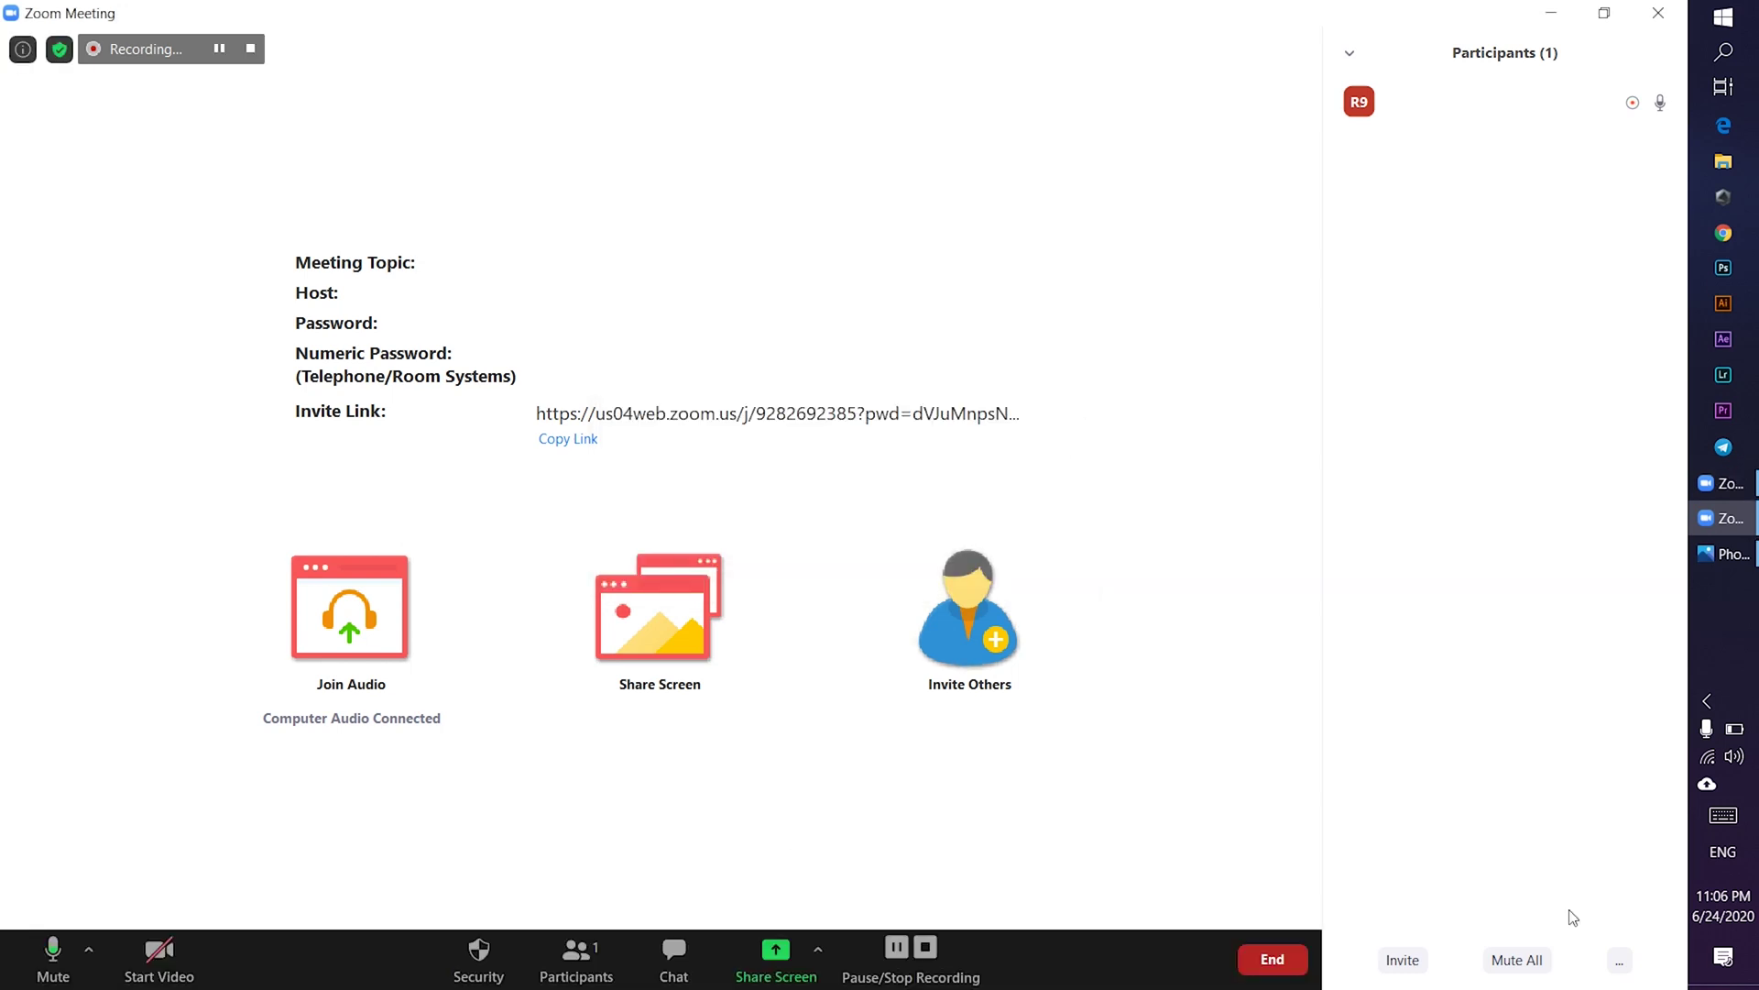
# Turn off Allow Participants to Unmute Themselves for the meeting and recheck the participant options
pyautogui.click(1620, 964)
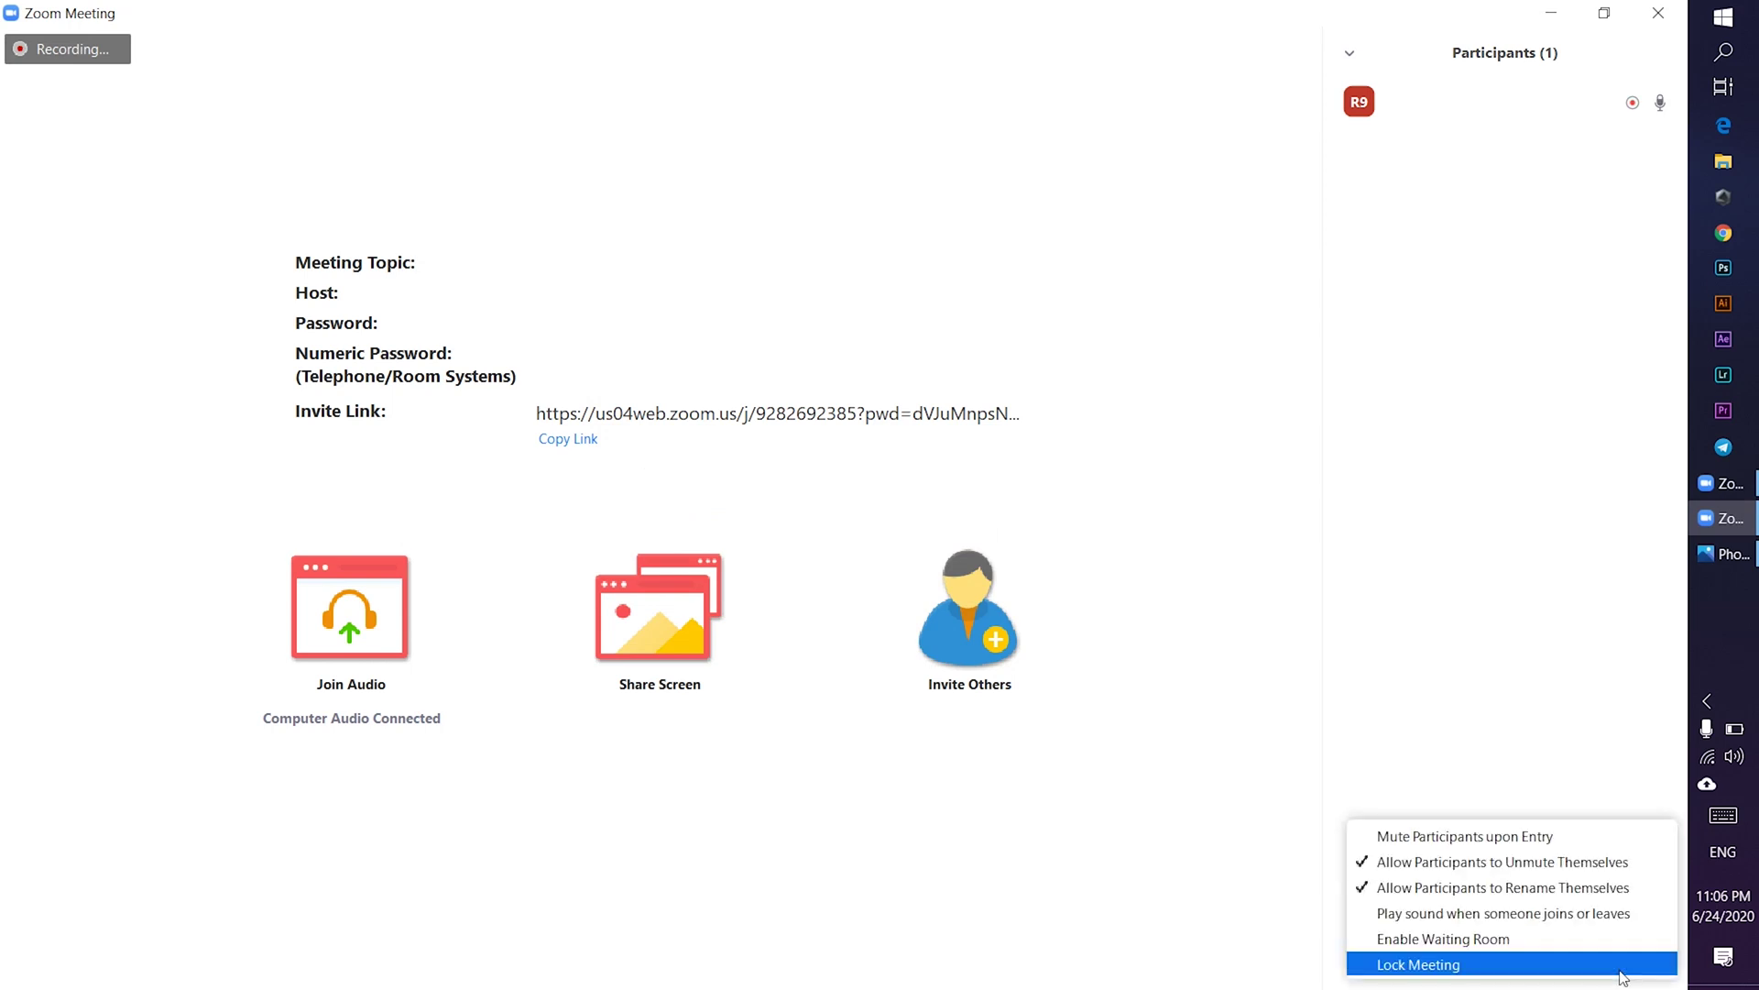
pyautogui.click(1526, 868)
pyautogui.click(1620, 972)
pyautogui.click(1568, 768)
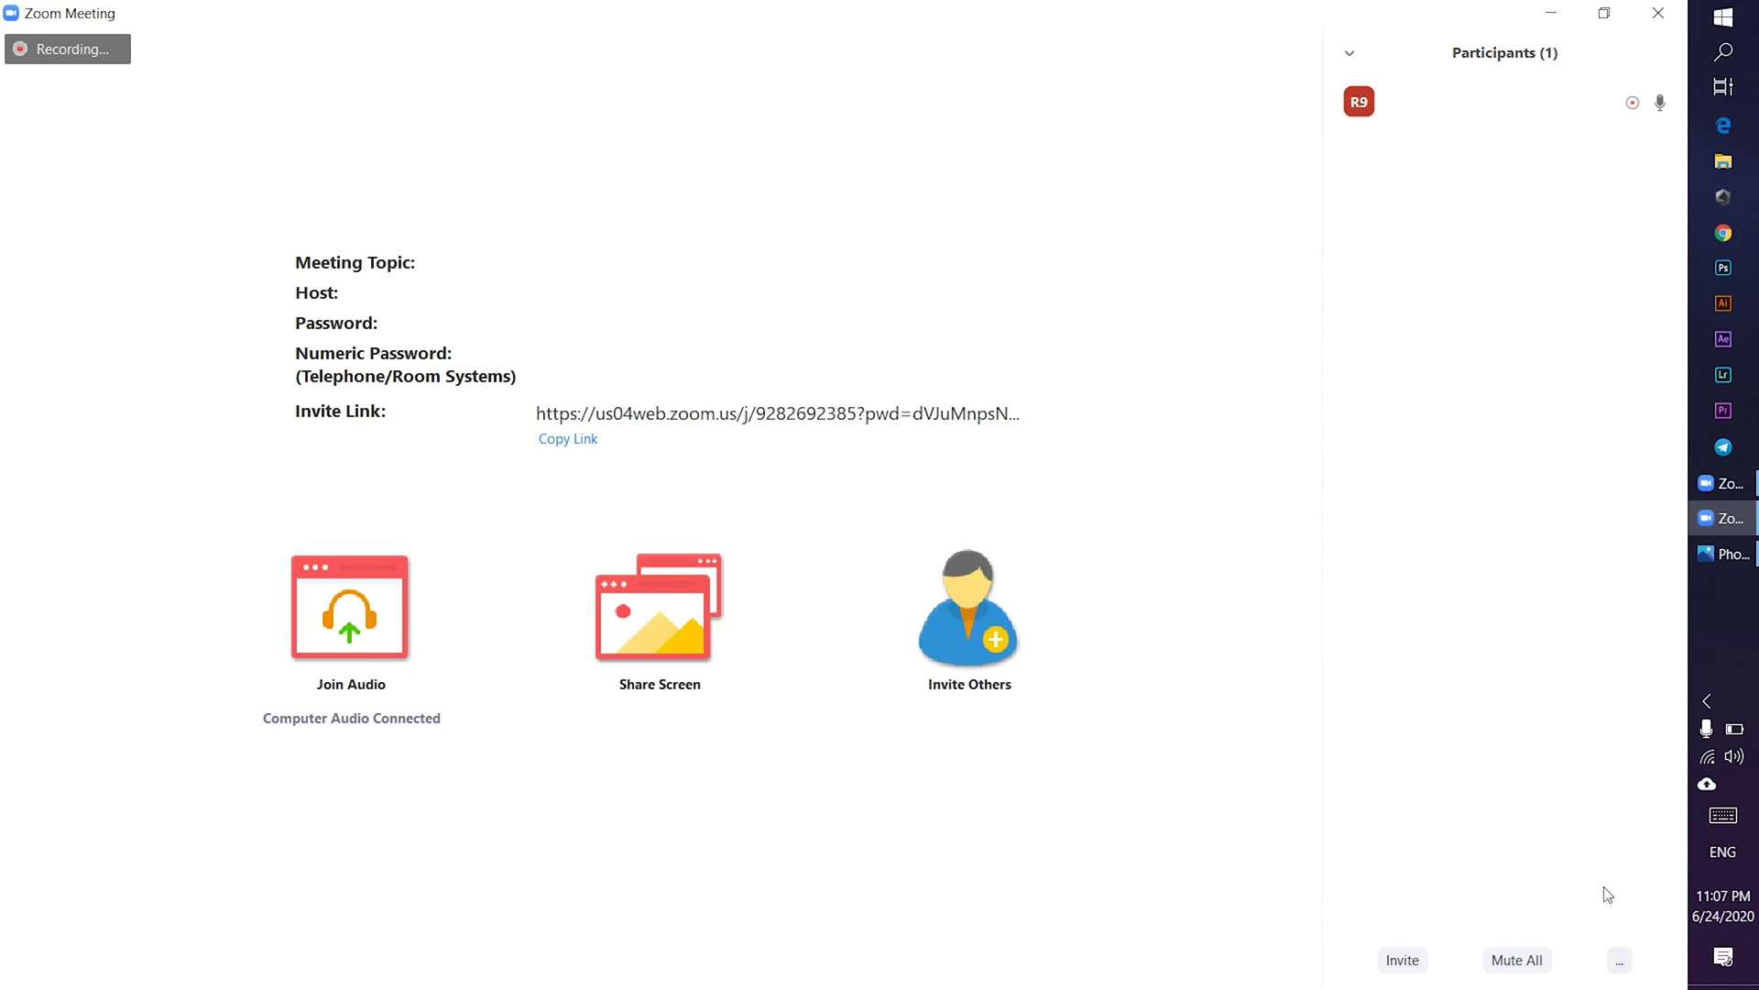
# Share a whiteboard with the meeting participants
pyautogui.moveTo(1256, 723)
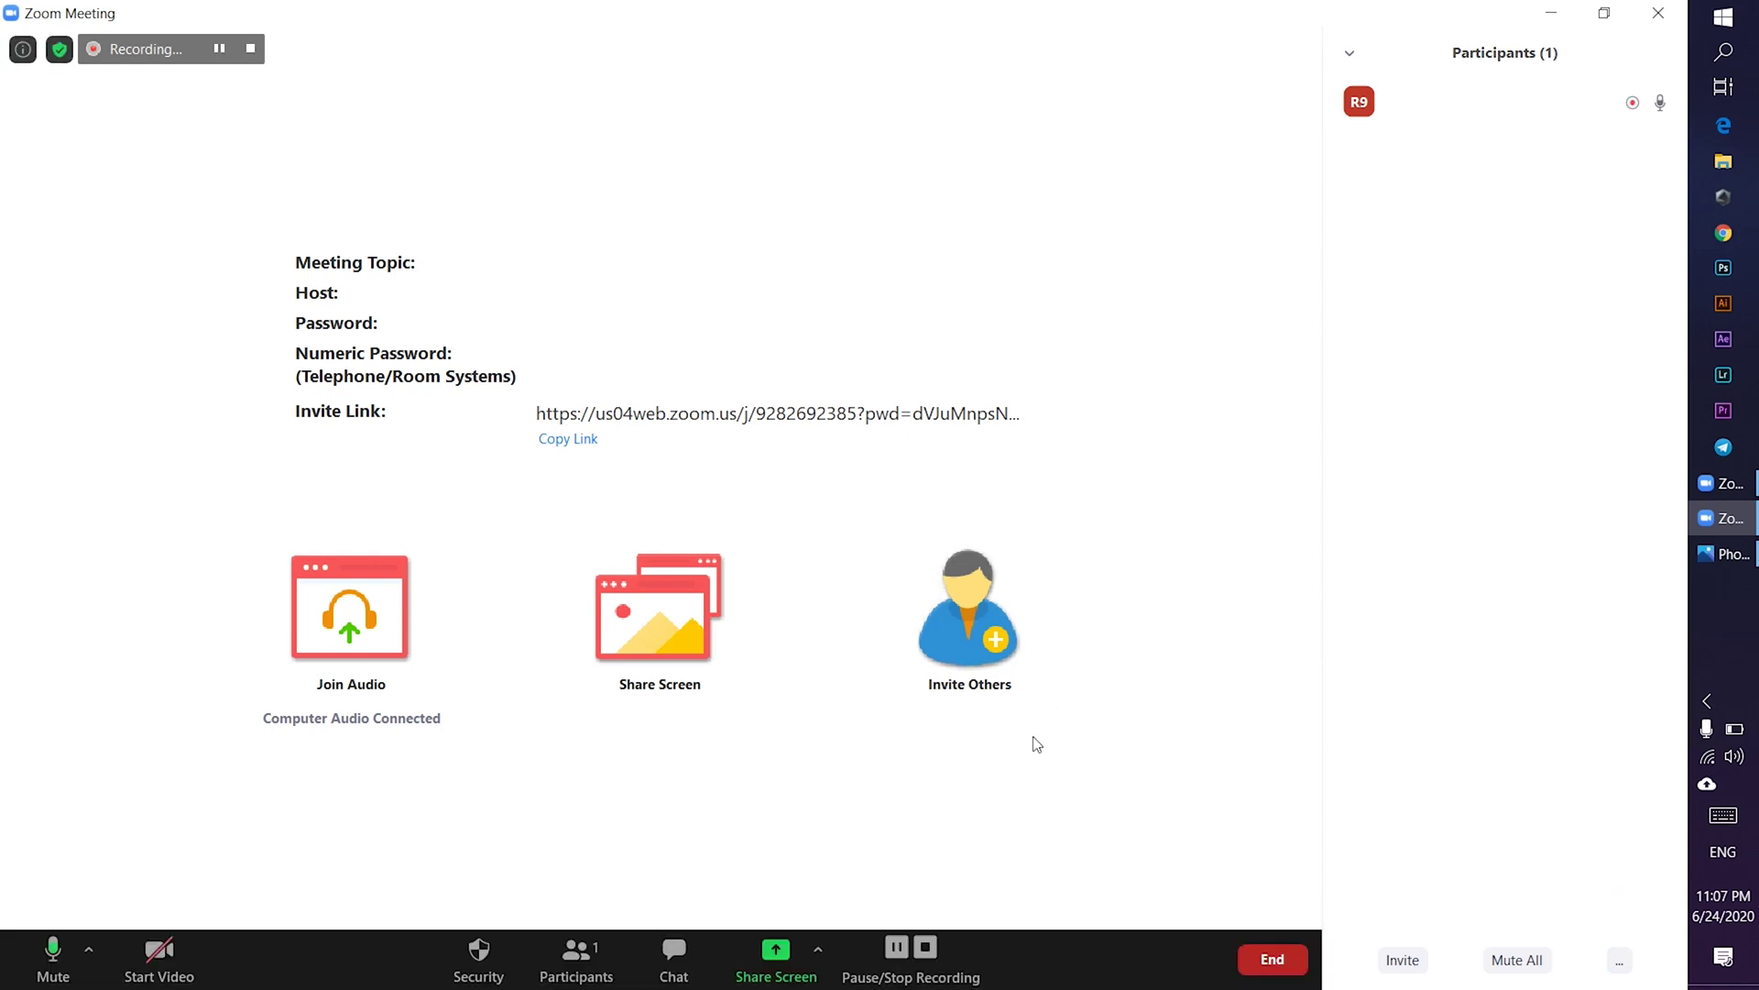
pyautogui.click(787, 953)
pyautogui.doubleClick(699, 409)
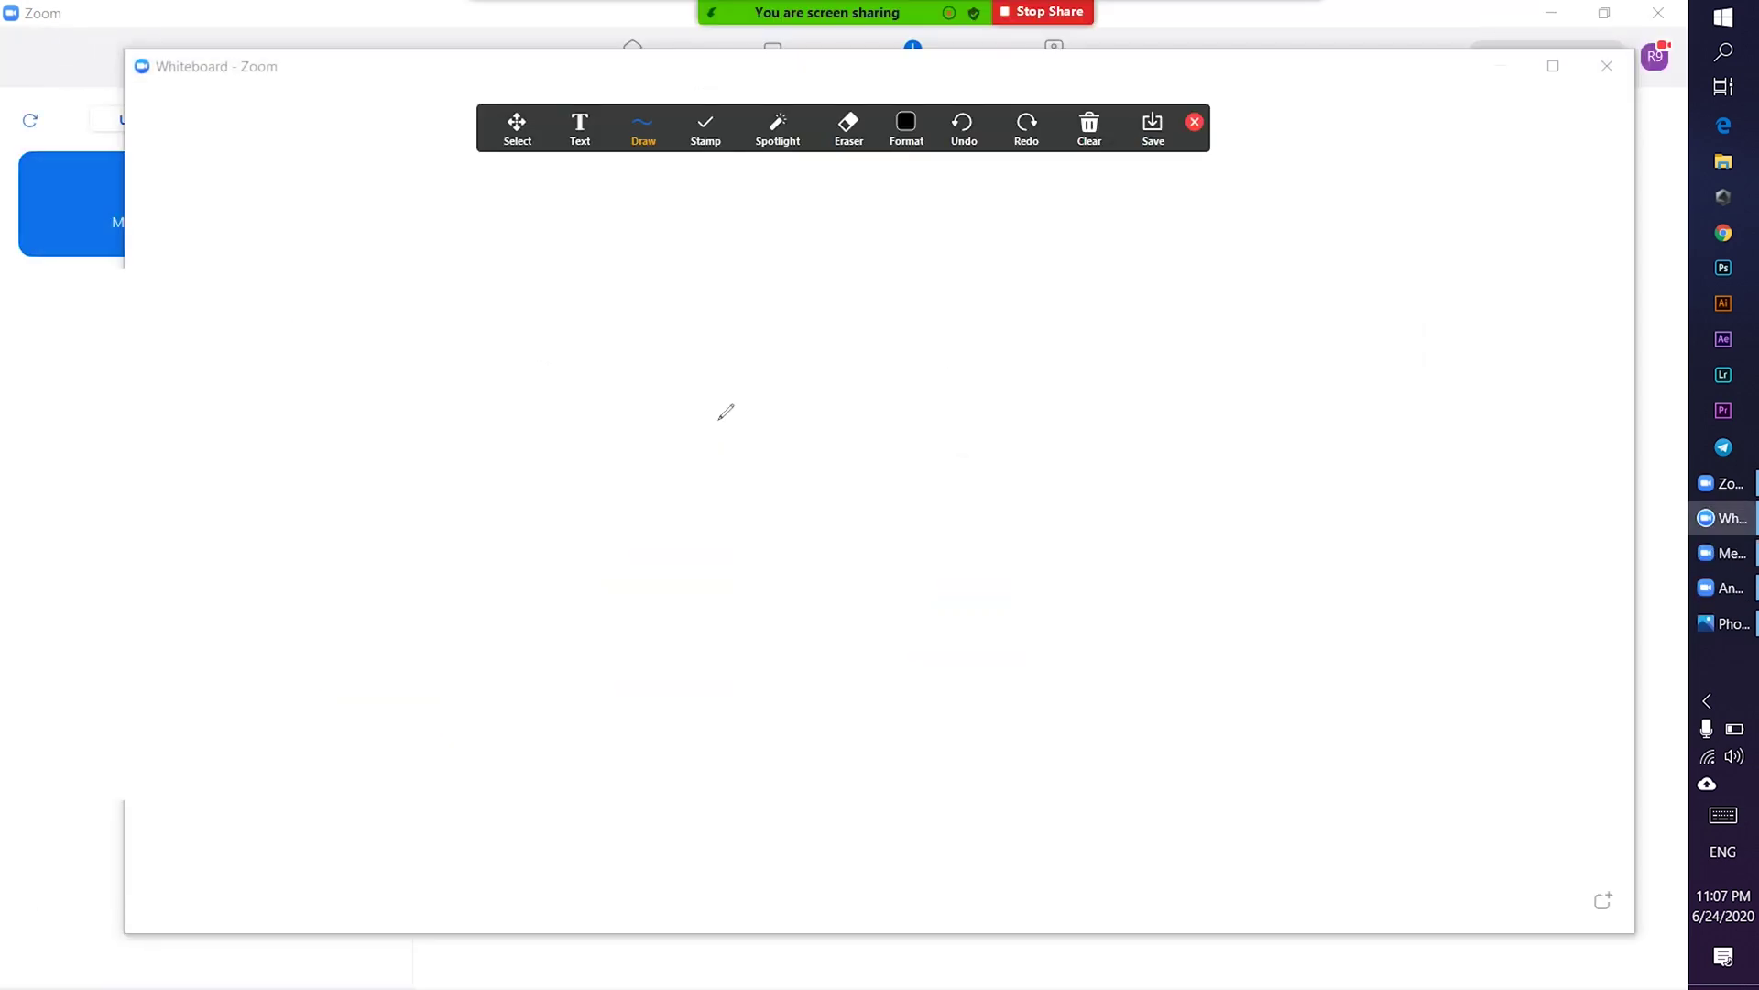
# Disable participants' annotation on the shared whiteboard and allow it again
pyautogui.moveTo(962, 4)
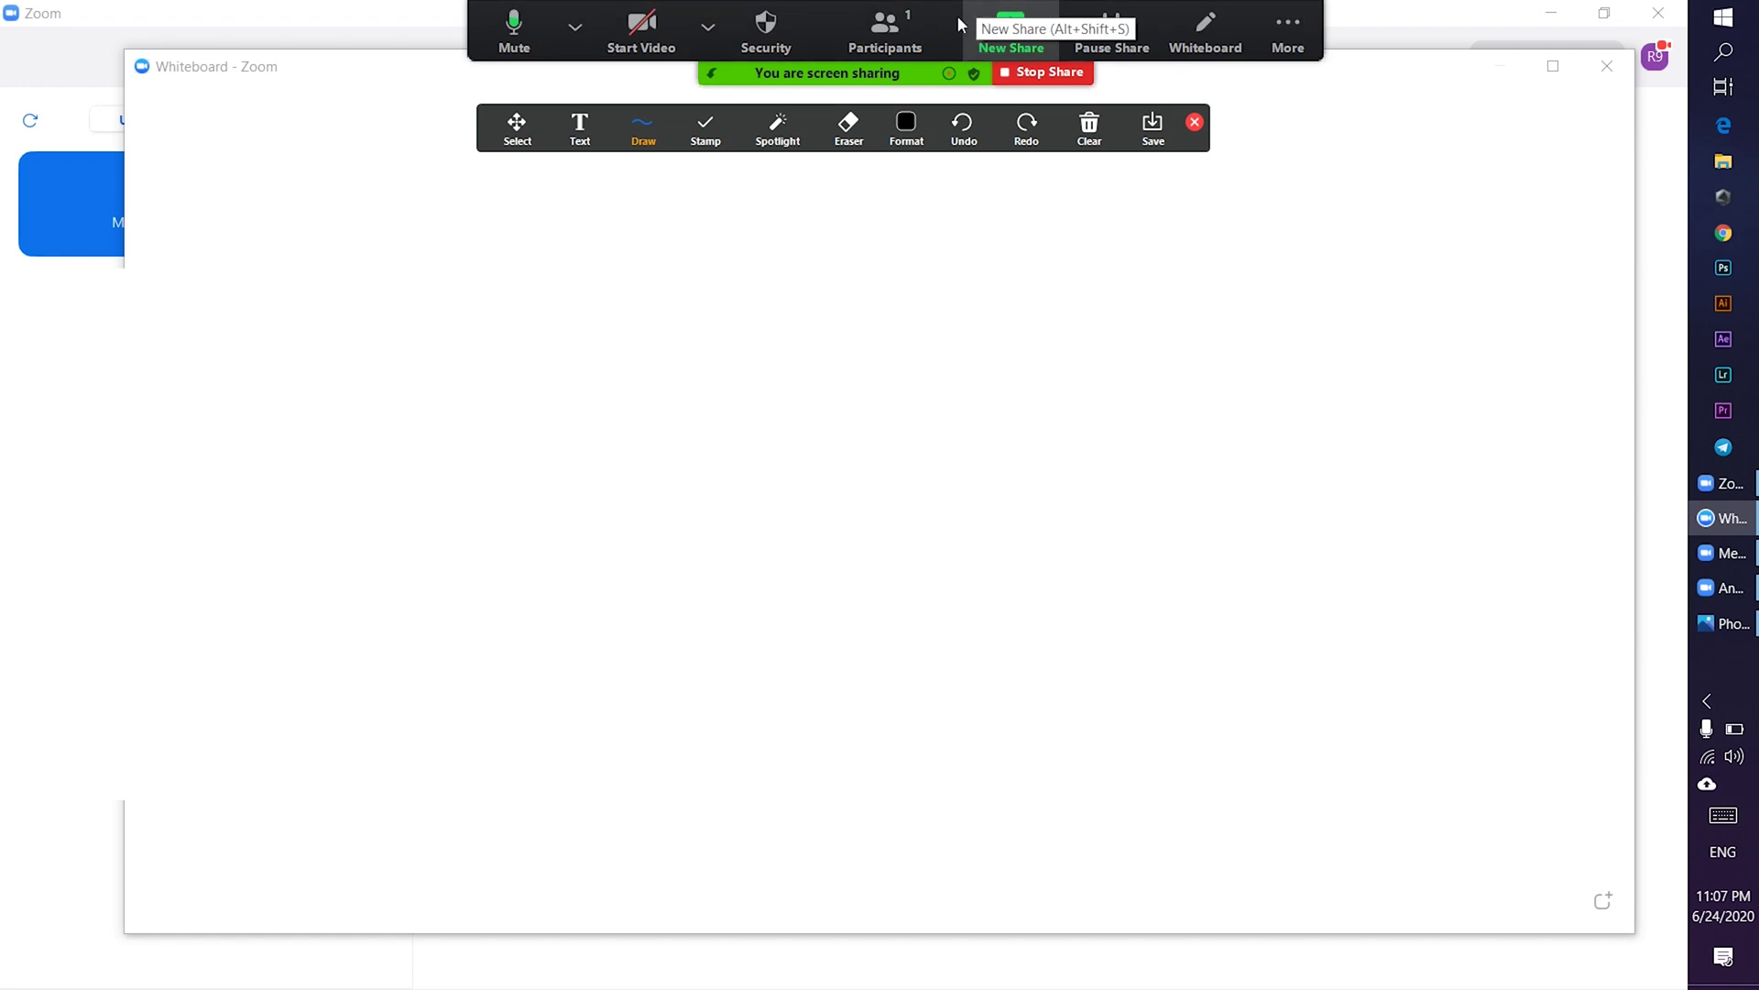
pyautogui.click(906, 128)
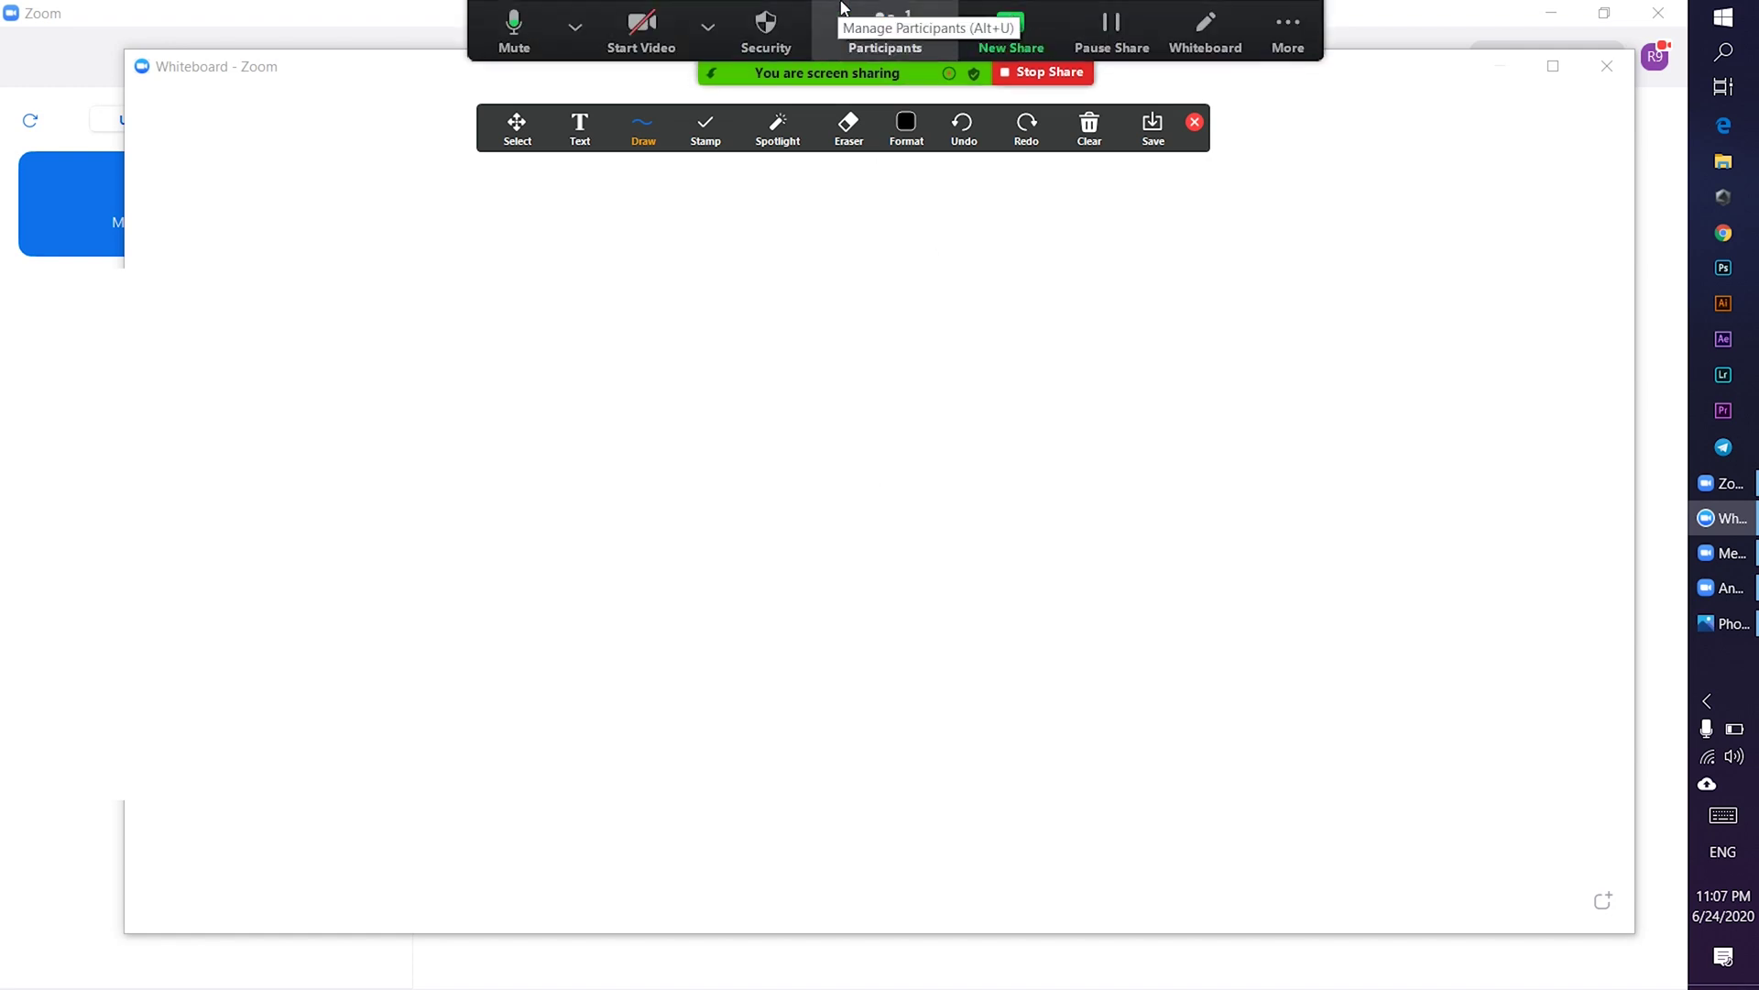
pyautogui.click(1289, 30)
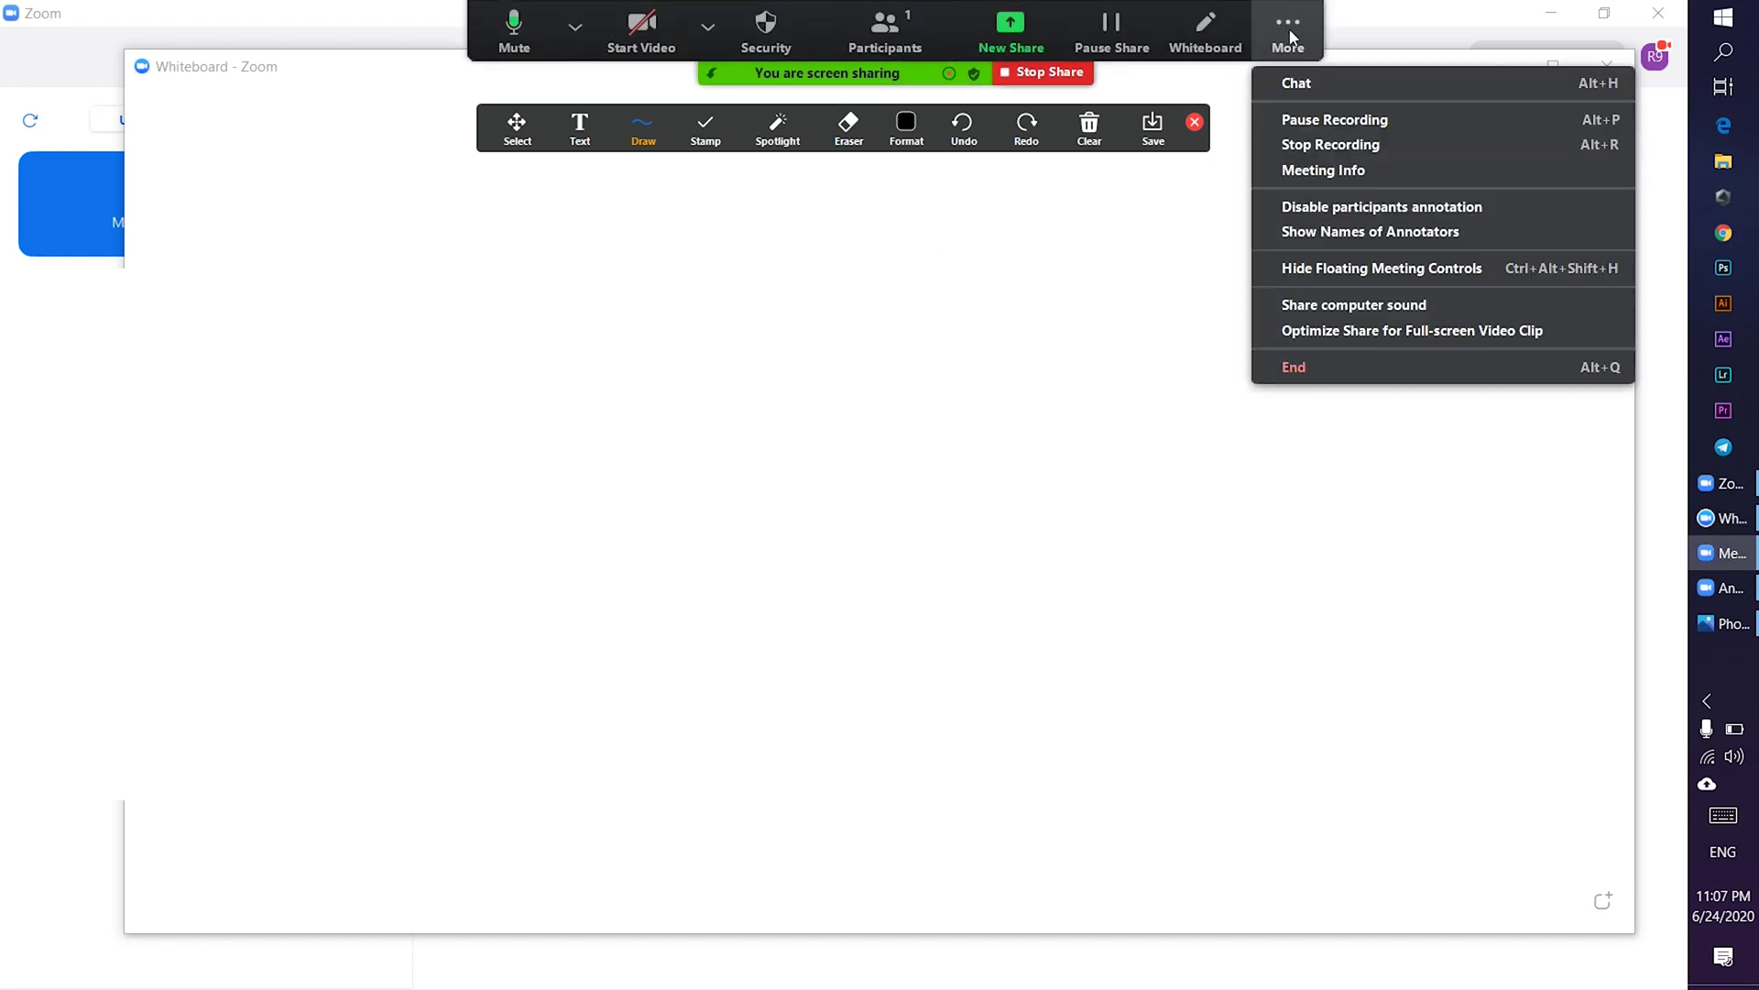
pyautogui.click(1387, 206)
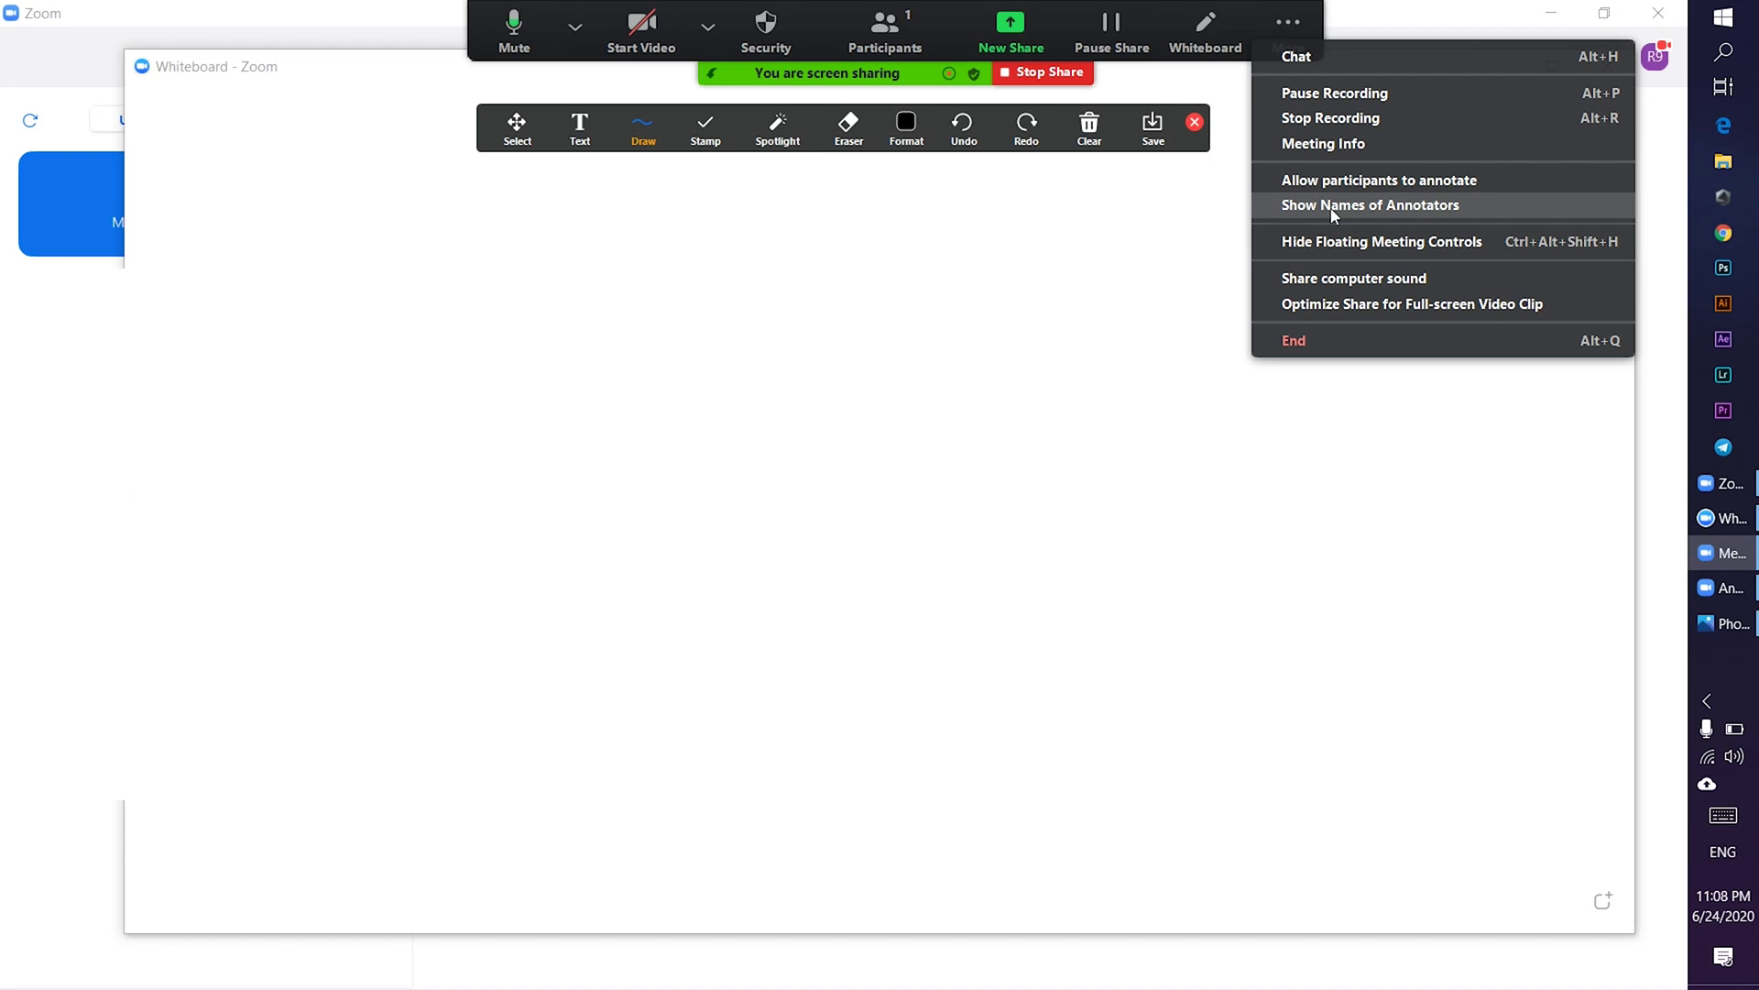
pyautogui.click(1333, 207)
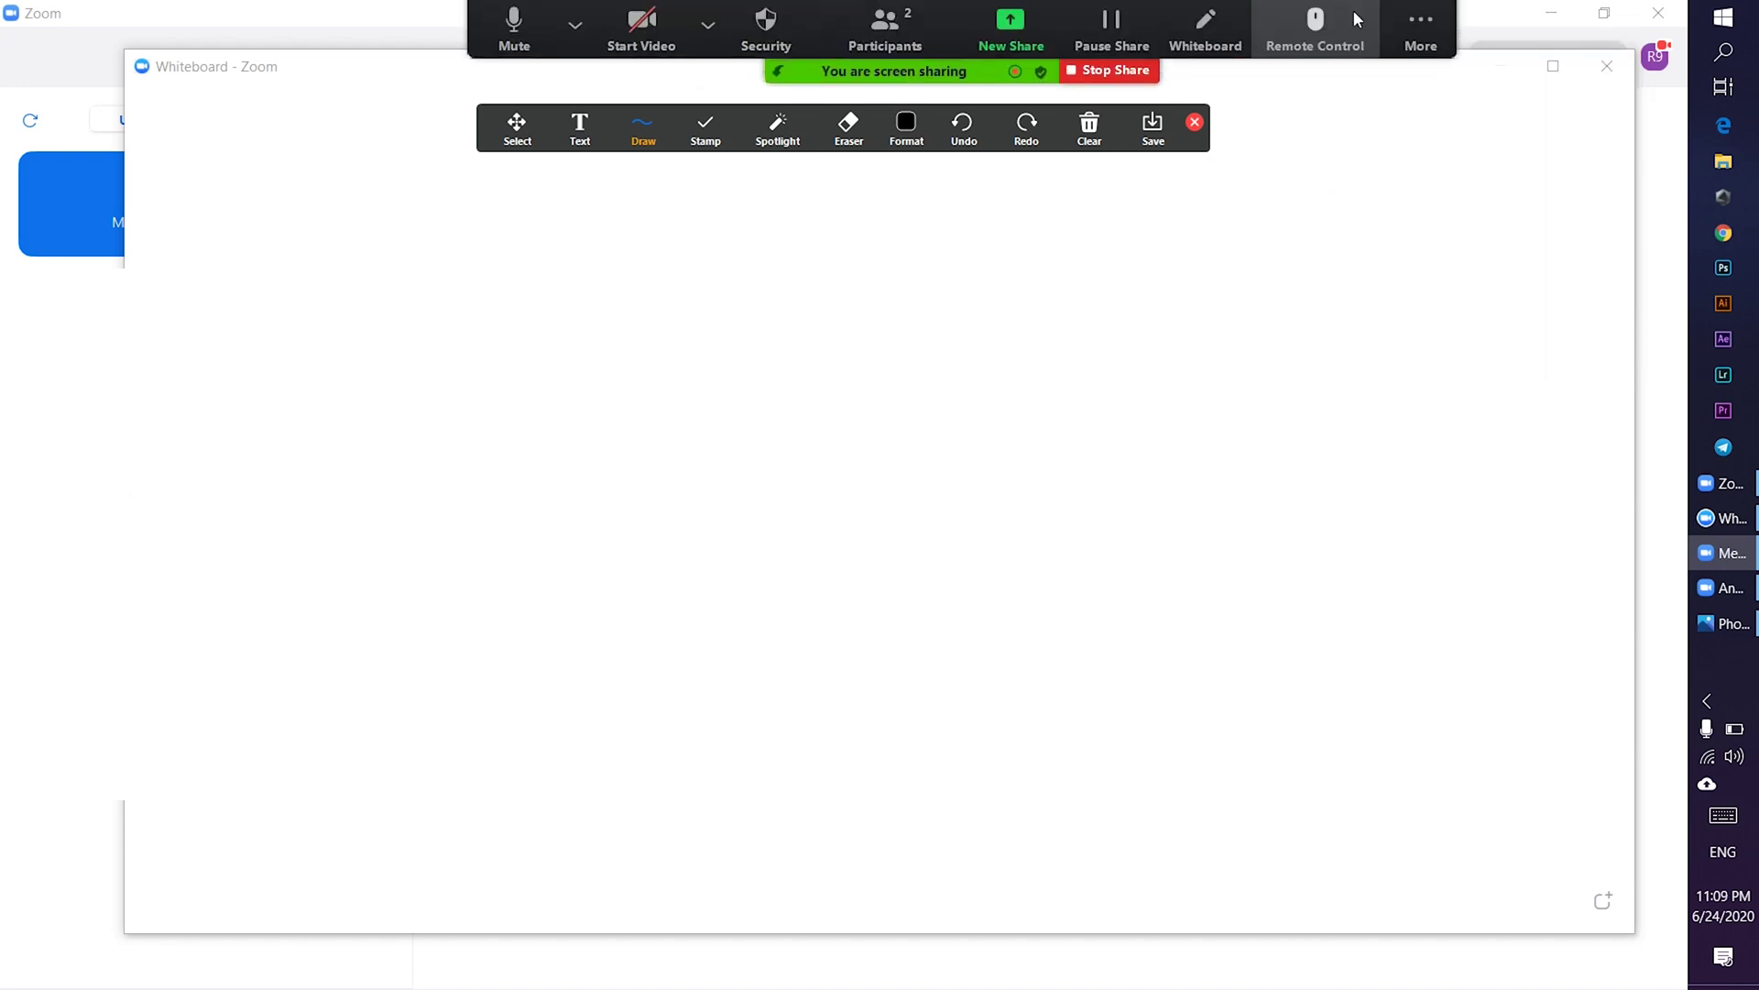
# Turn on Show Names of Annotators for the shared whiteboard
pyautogui.click(1420, 27)
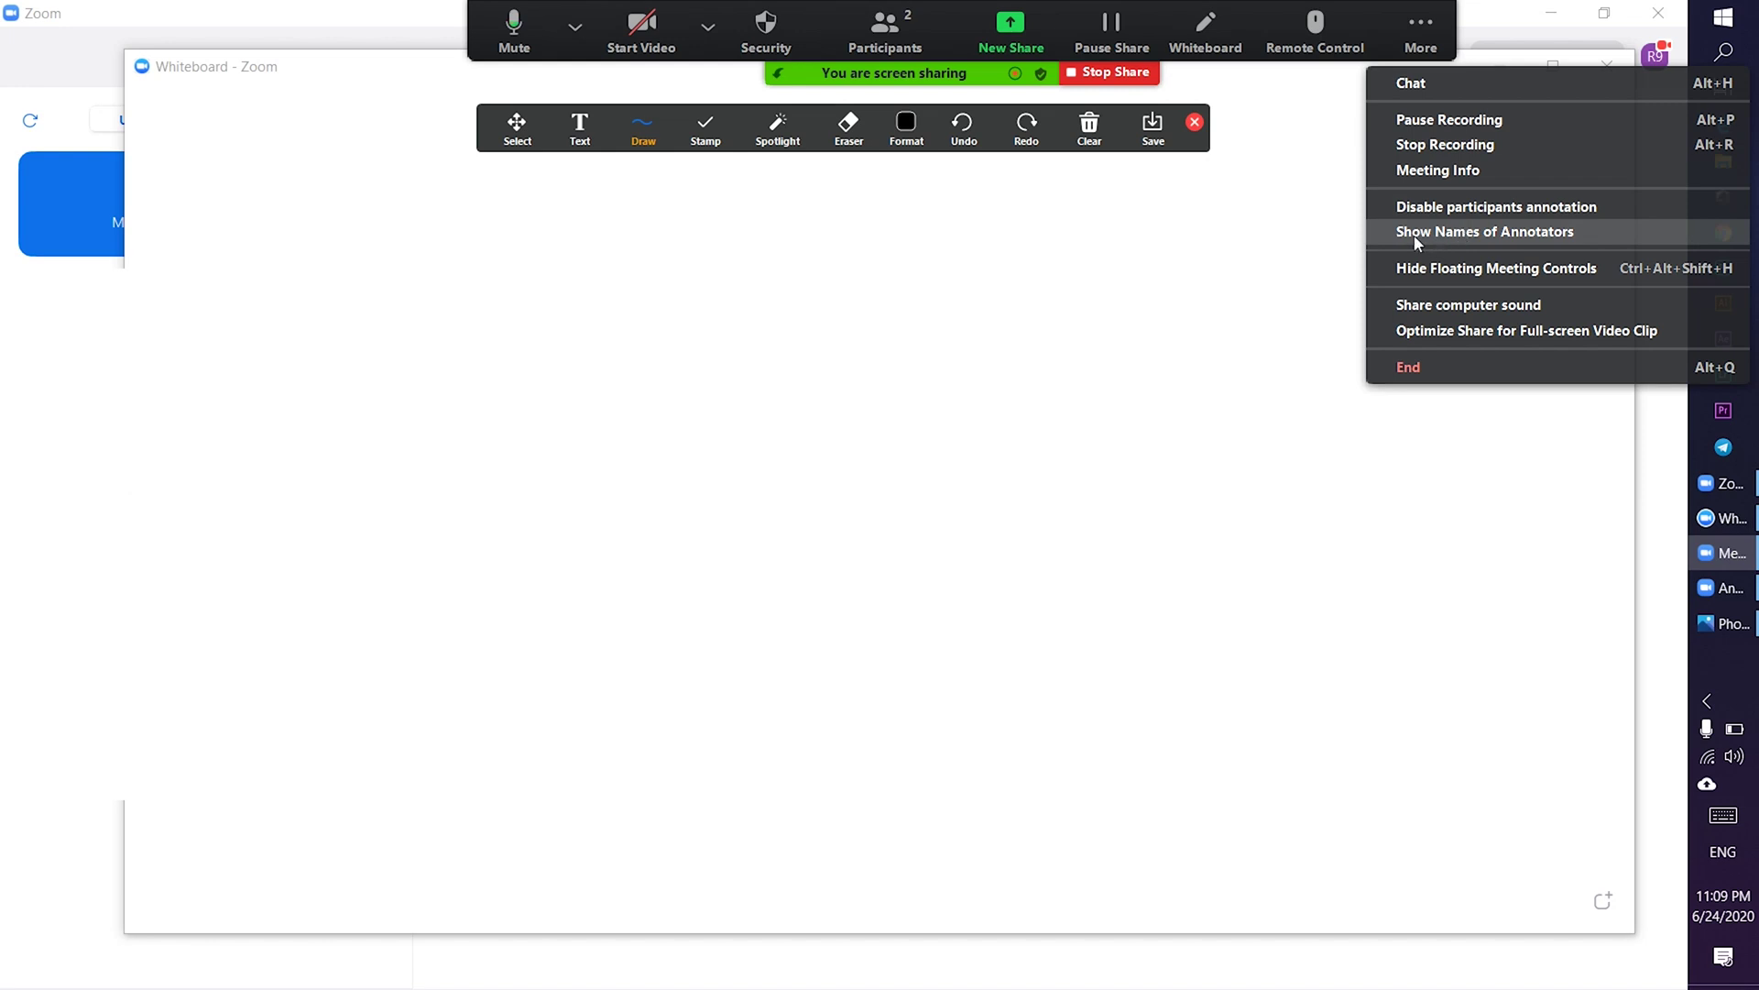
pyautogui.click(1437, 236)
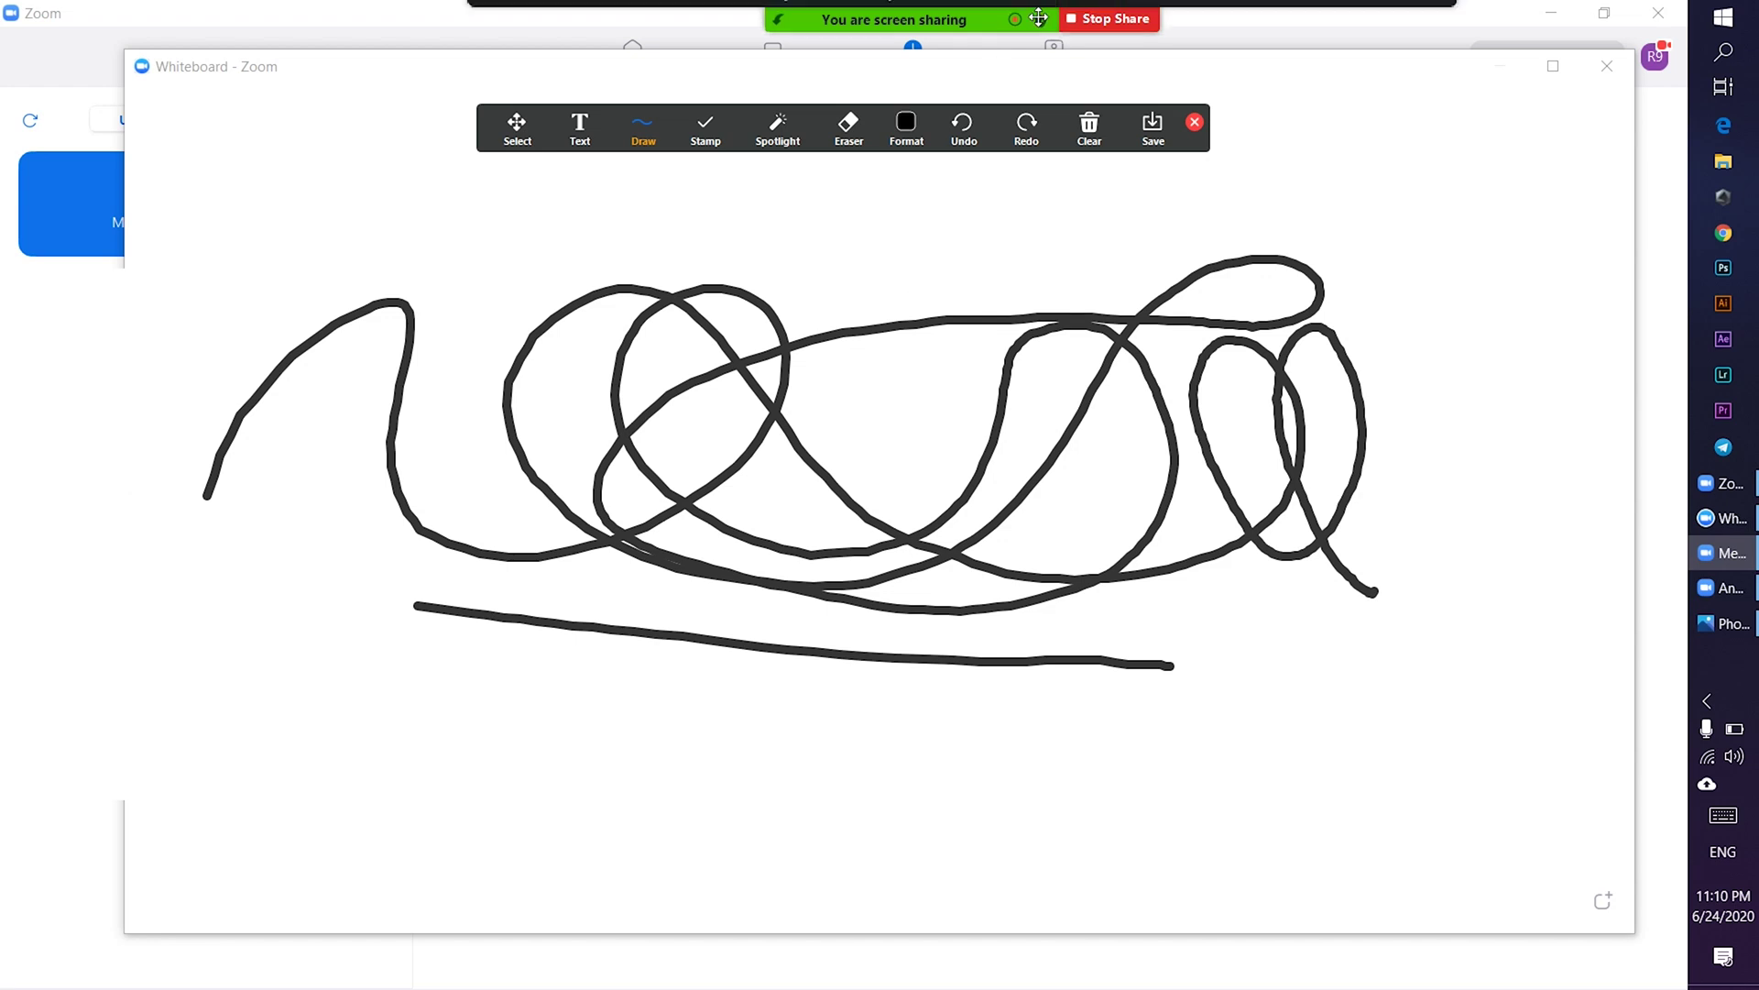
# Bring up the whiteboard's options for clearing drawings and stop the screen share
pyautogui.click(1090, 129)
pyautogui.click(1120, 79)
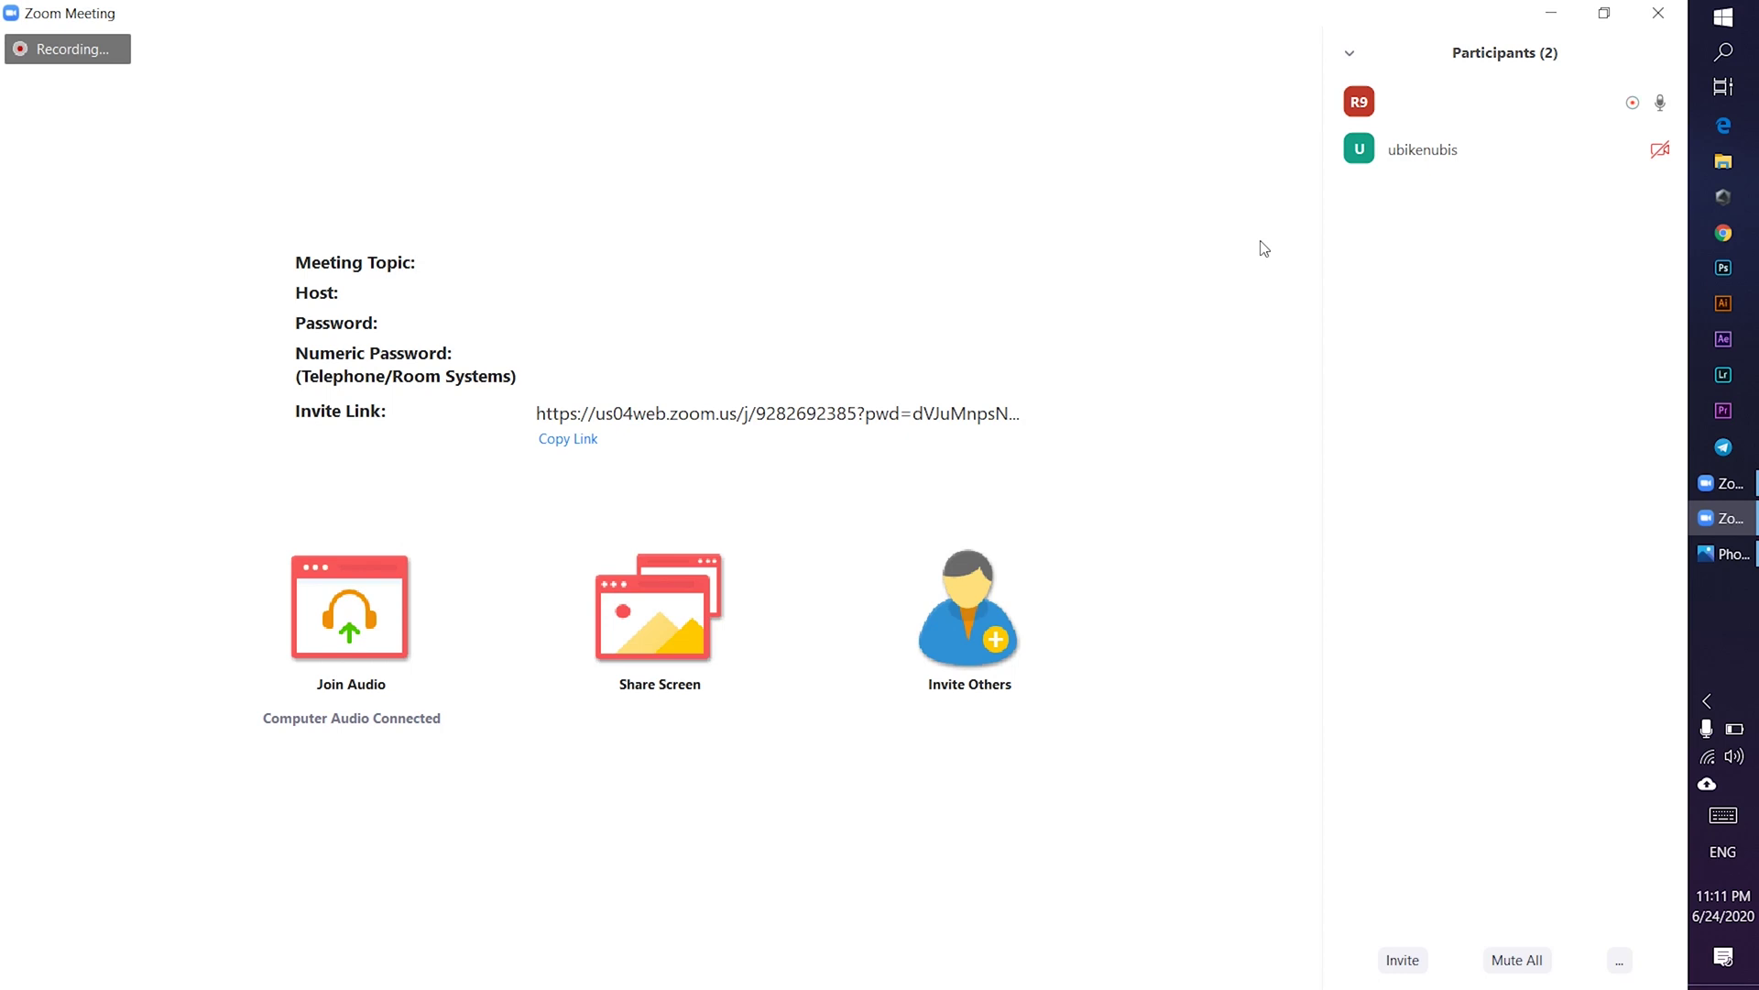
# Remove the other participant from the meeting and confirm the removal
pyautogui.moveTo(1453, 155)
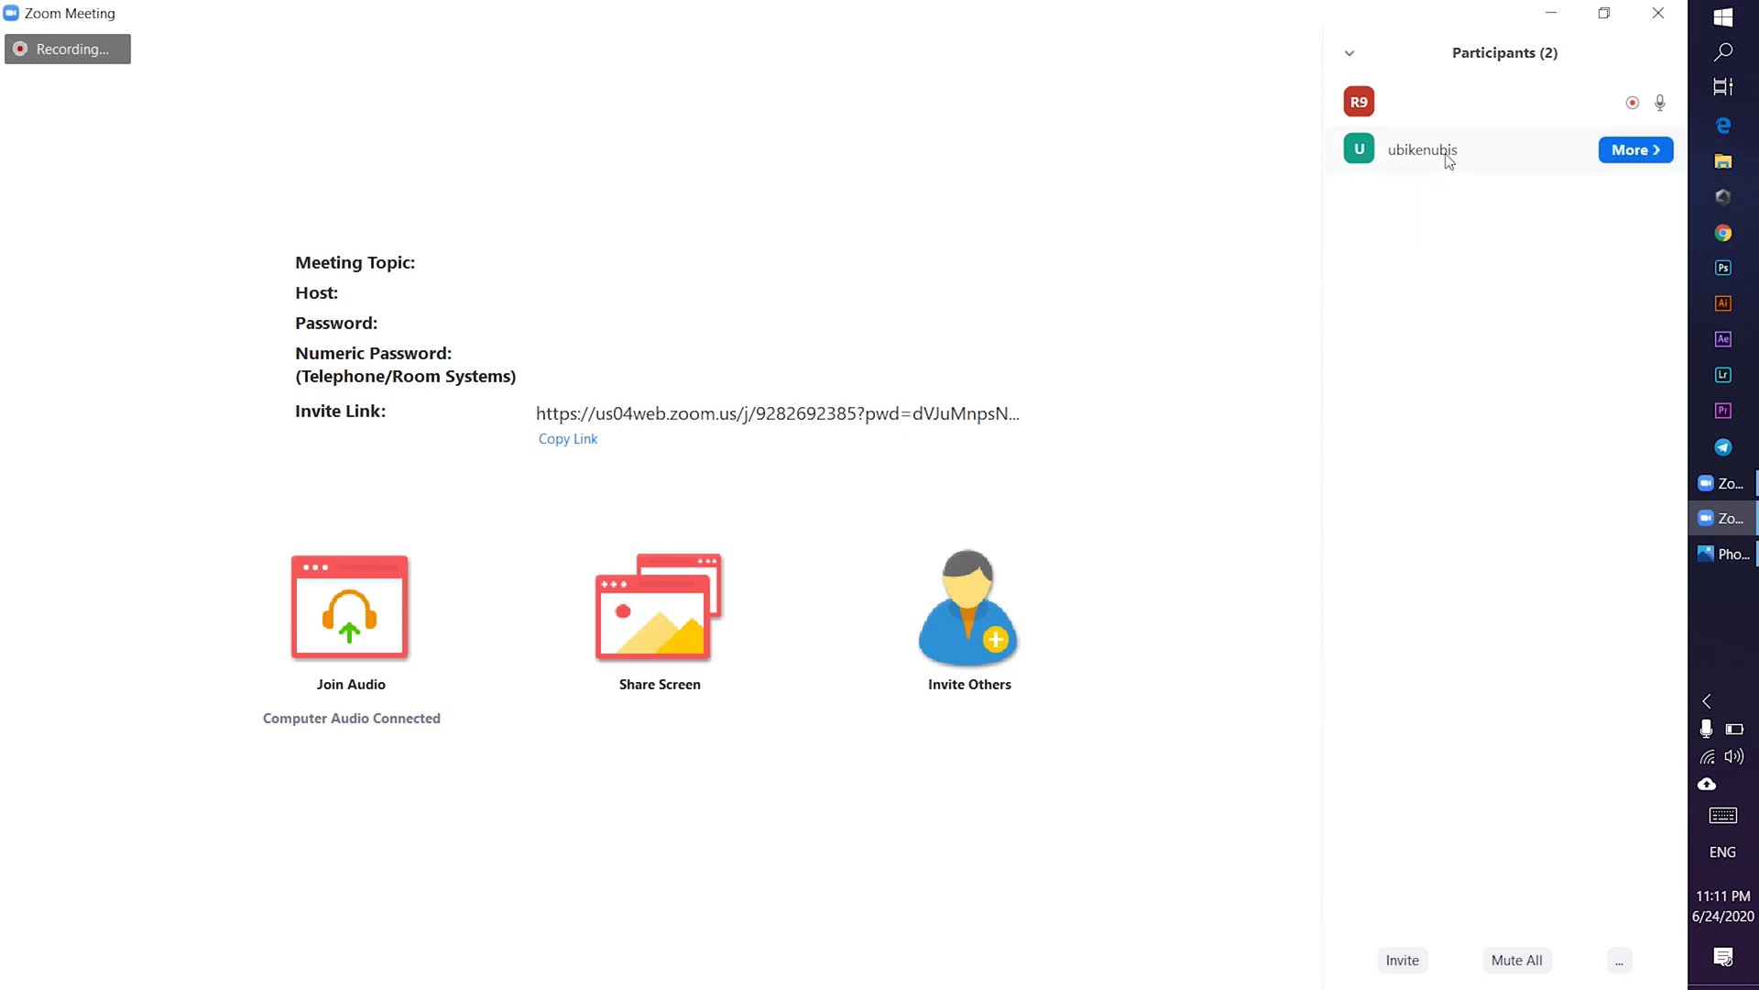
pyautogui.click(1635, 158)
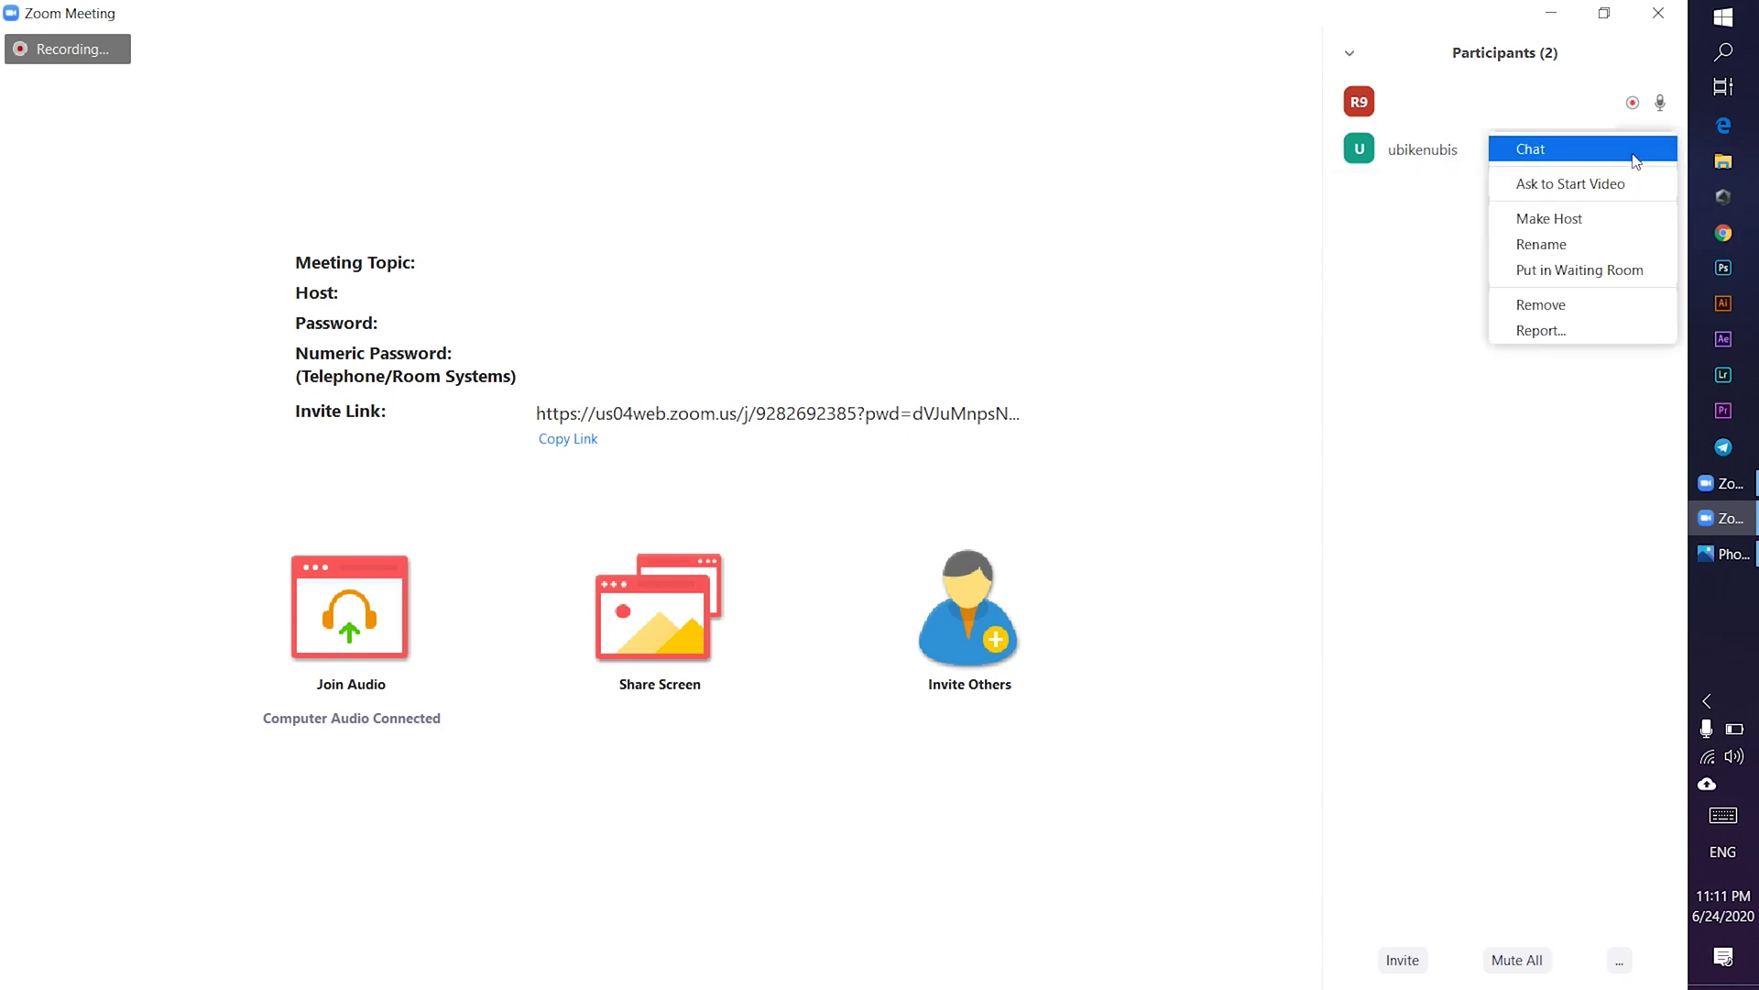
pyautogui.click(1629, 312)
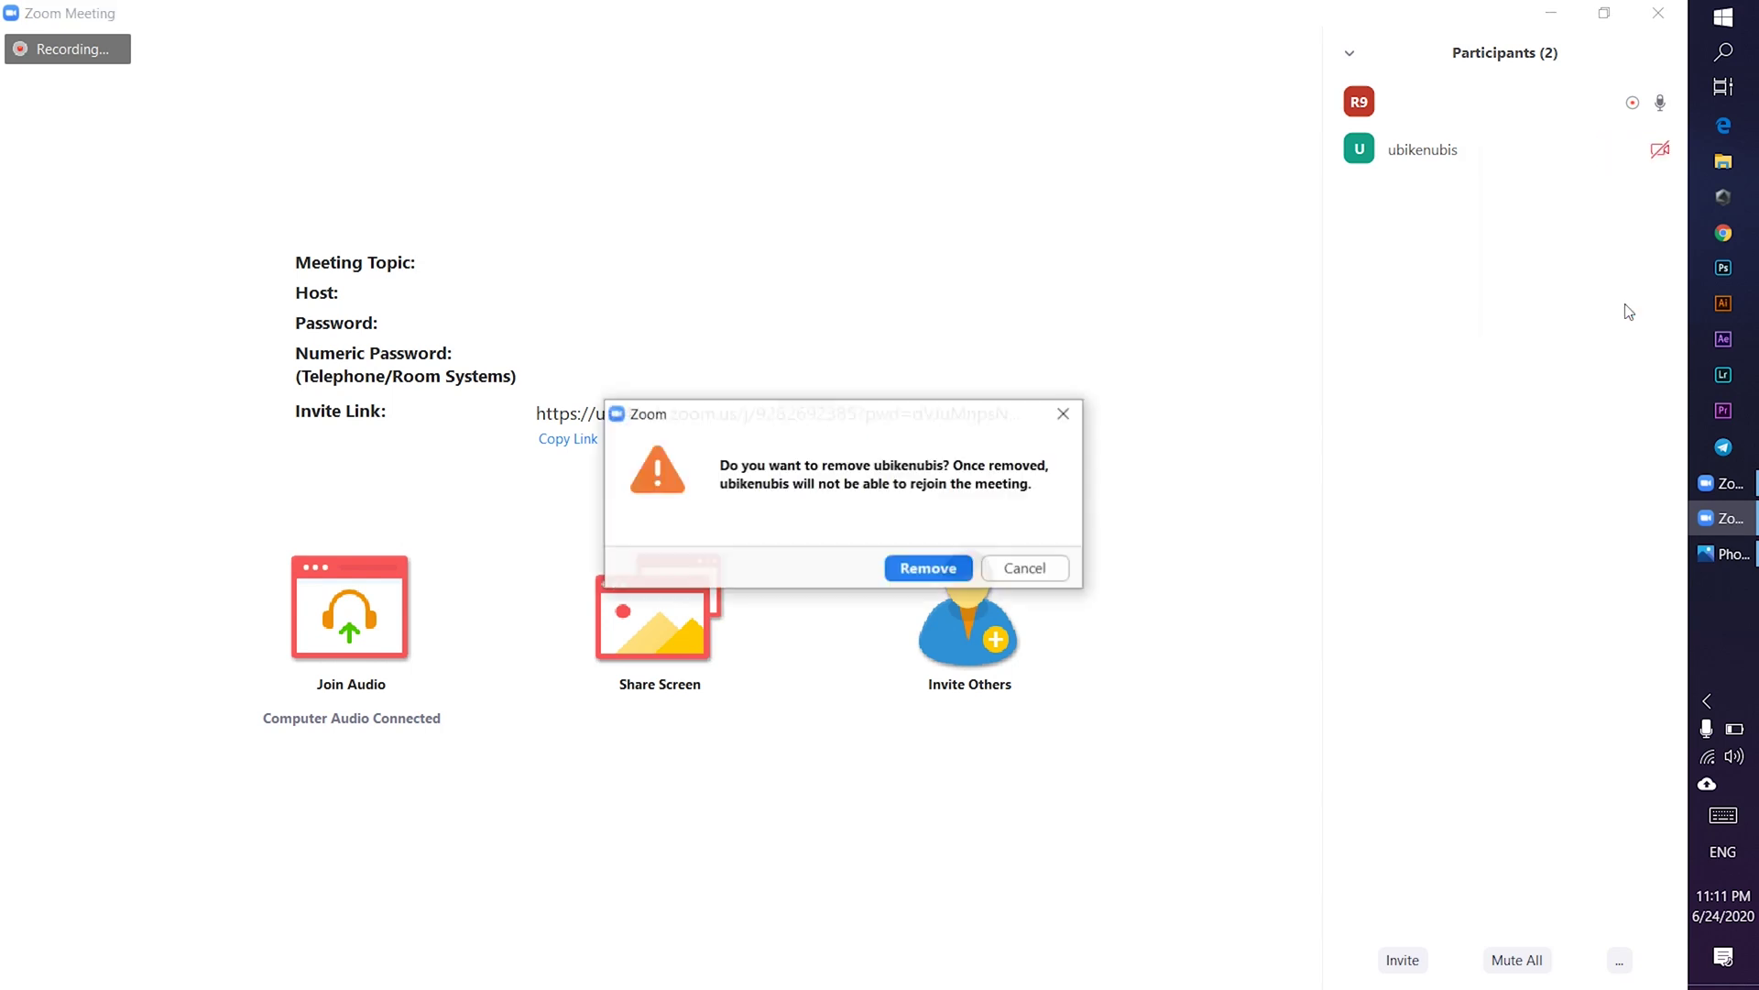
pyautogui.click(927, 569)
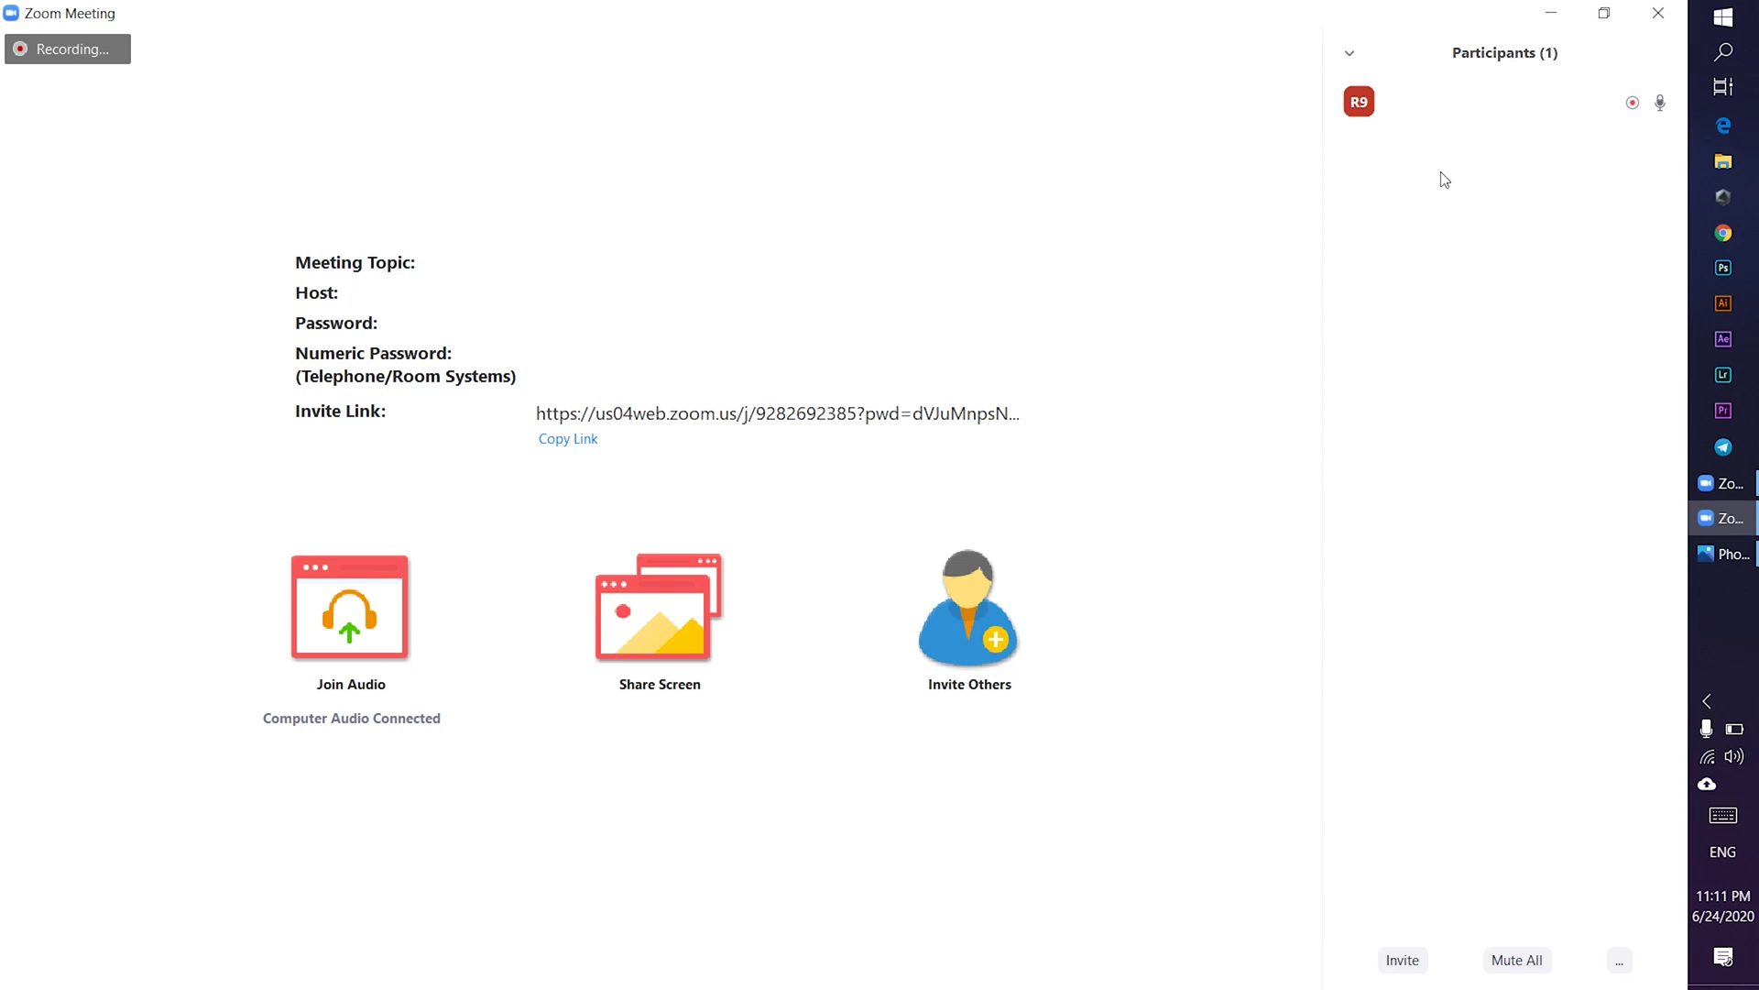
# Show the meeting's group chat and set who participants can chat with to No One
pyautogui.moveTo(1268, 657)
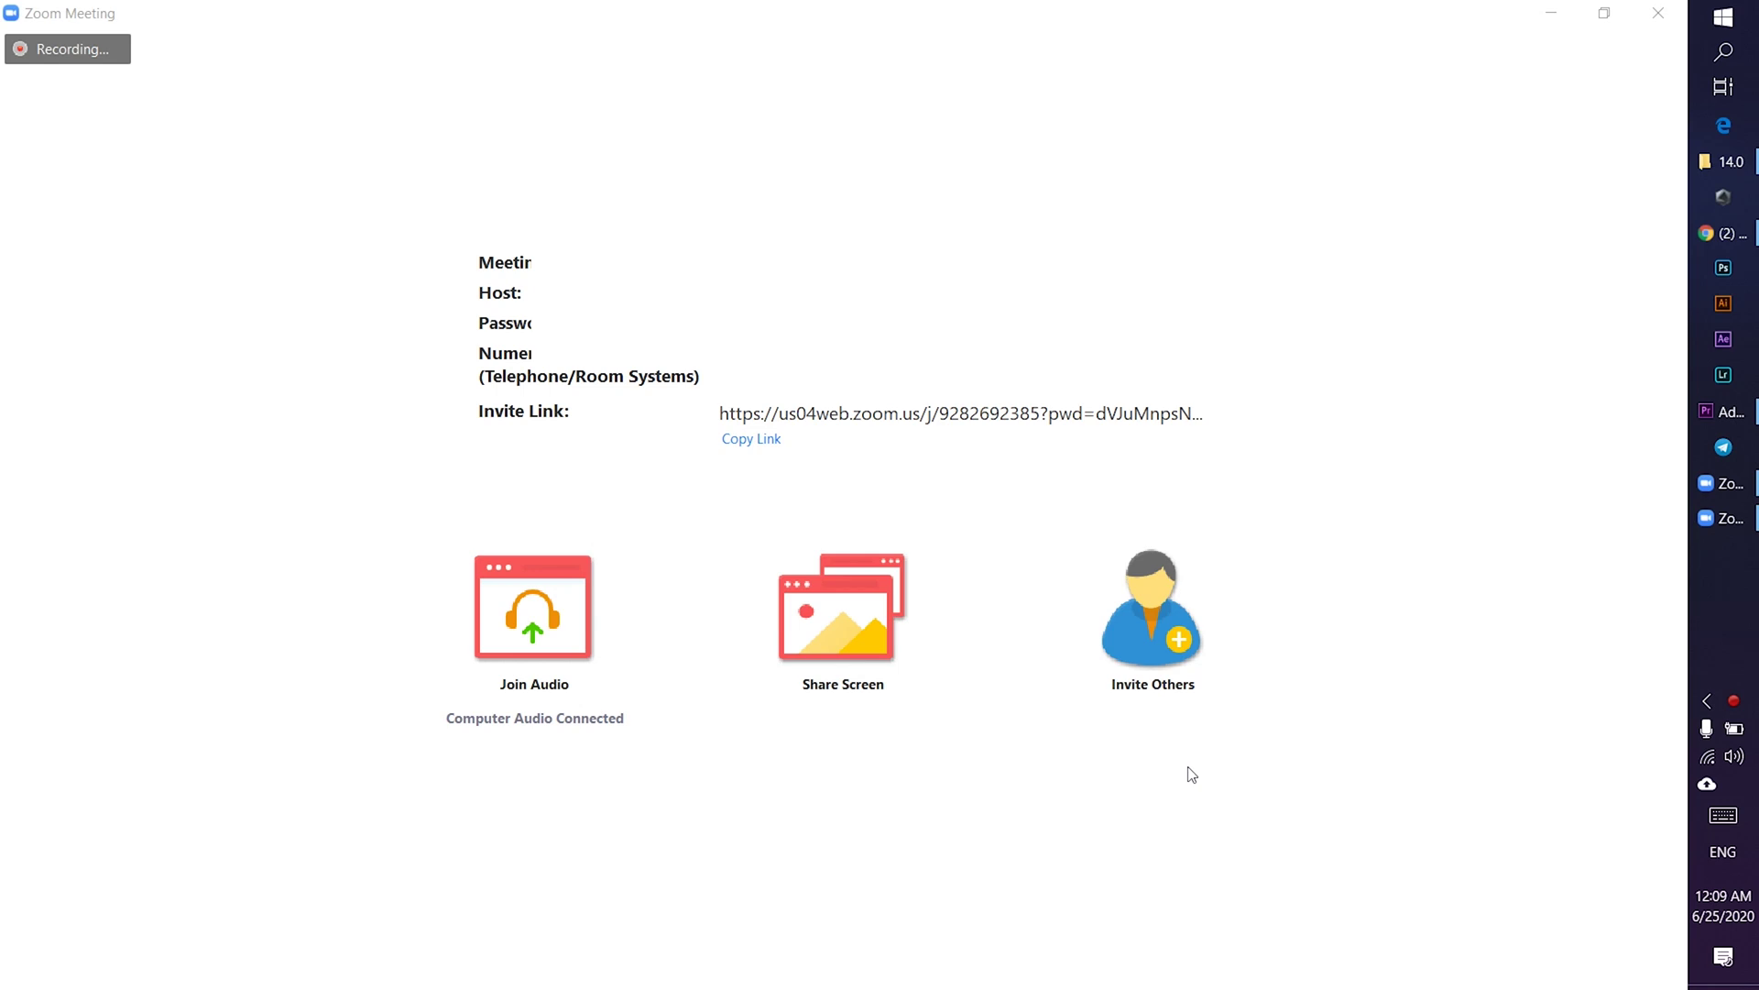
pyautogui.moveTo(1172, 775)
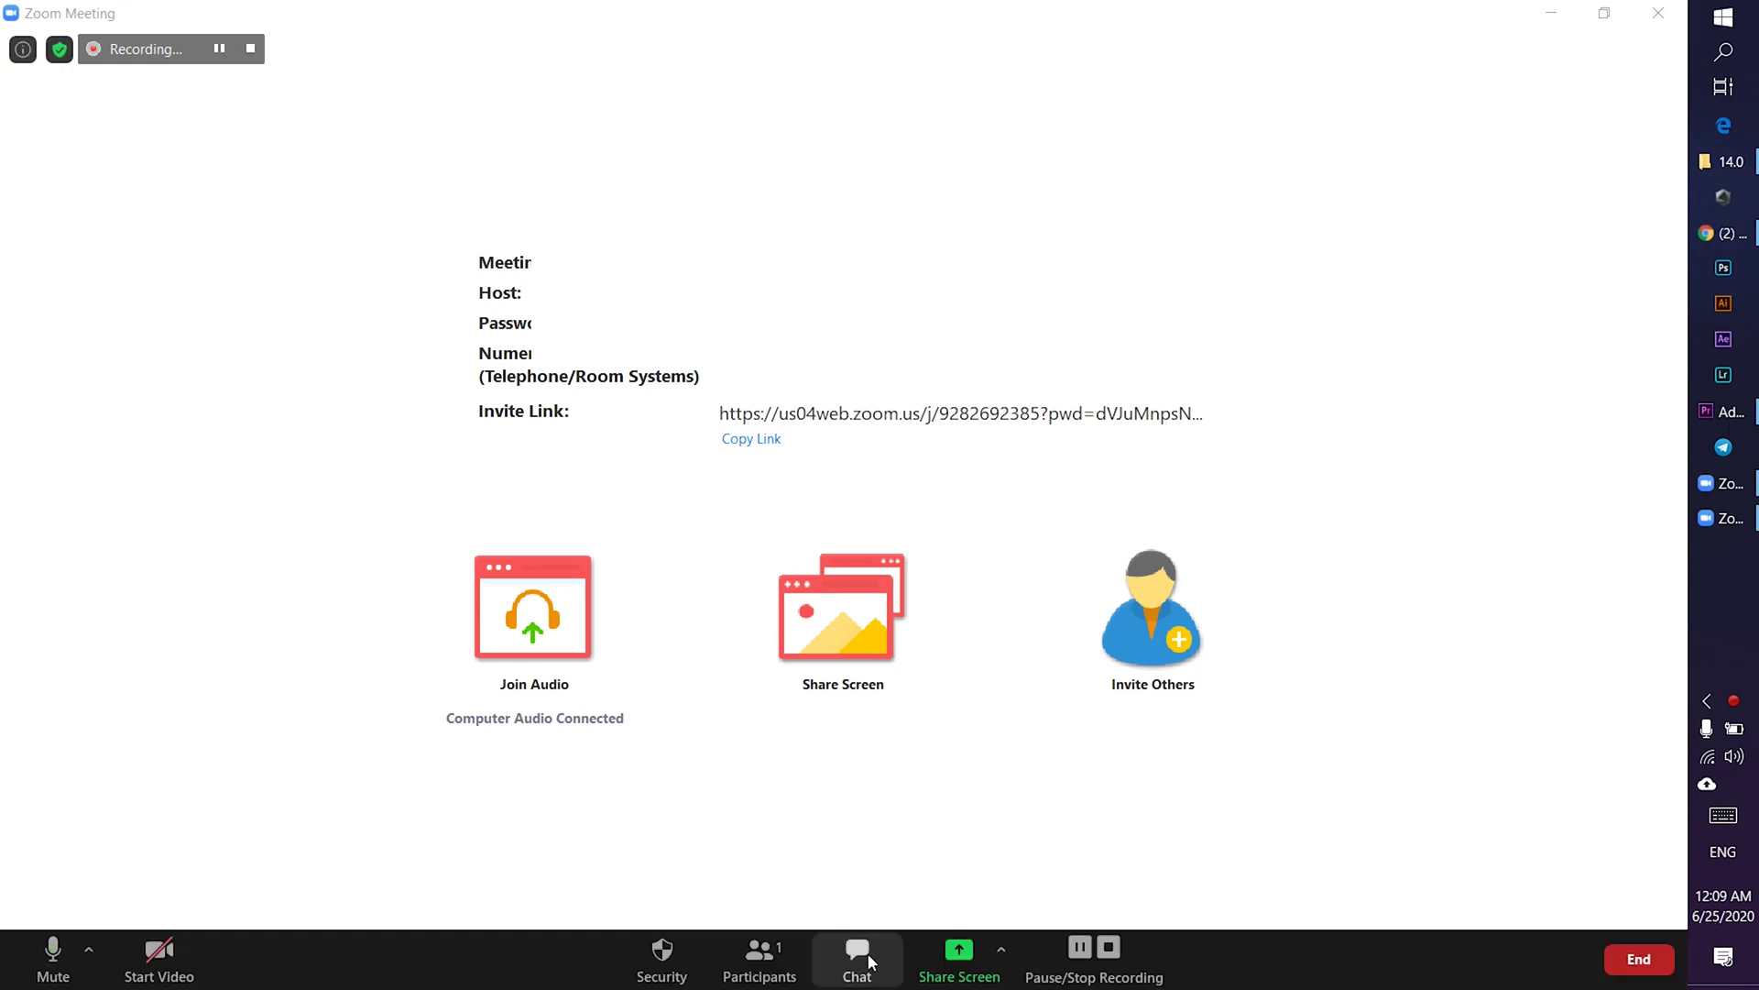
pyautogui.click(856, 957)
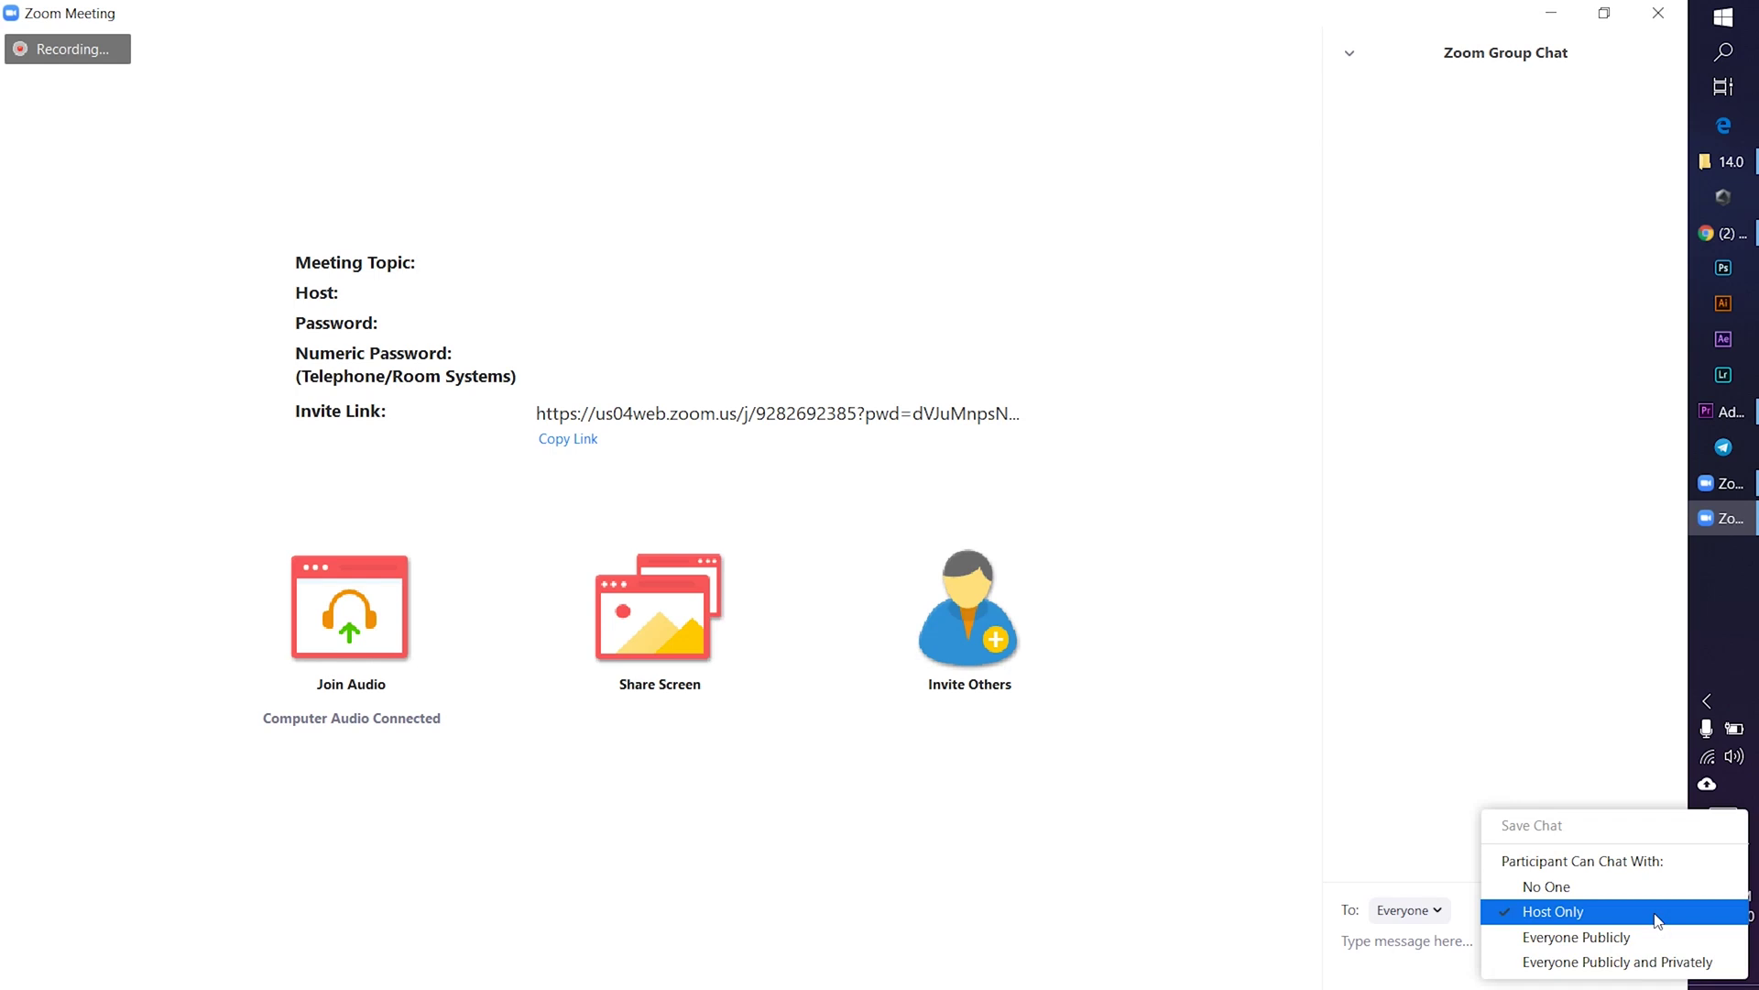
pyautogui.click(1517, 887)
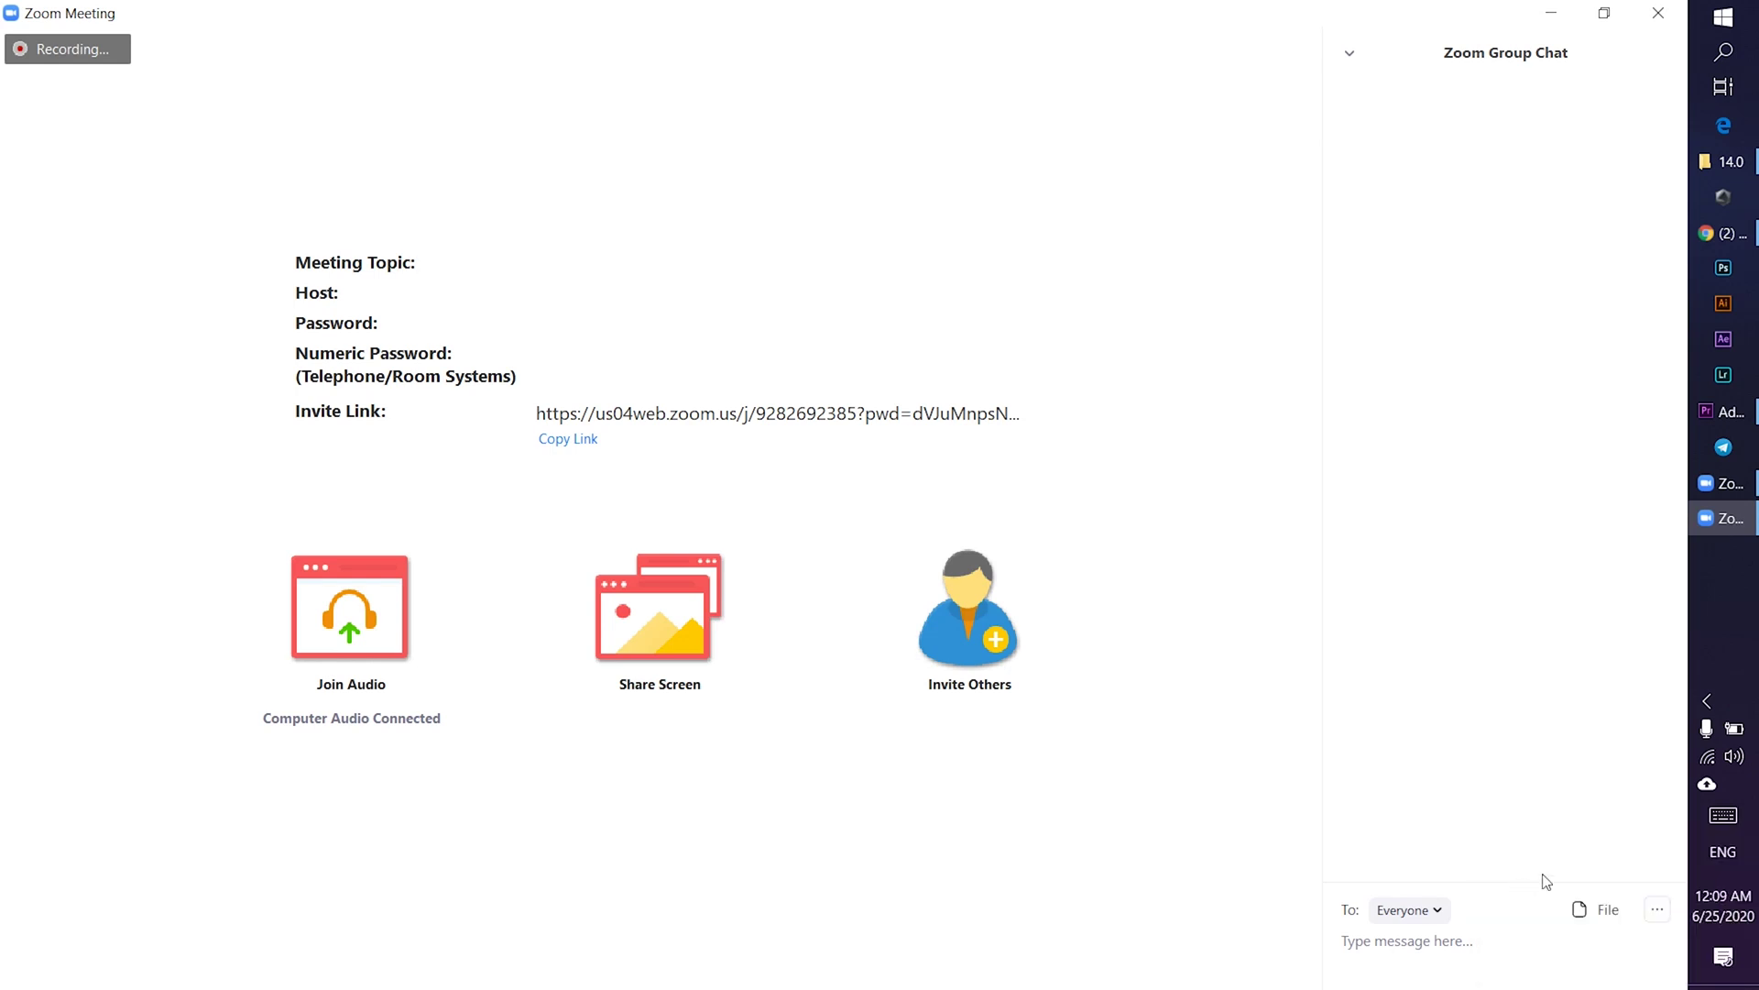
# Set who participants can chat with to Host Only and recheck the chat permission
pyautogui.click(1645, 911)
pyautogui.click(1586, 912)
pyautogui.click(1652, 912)
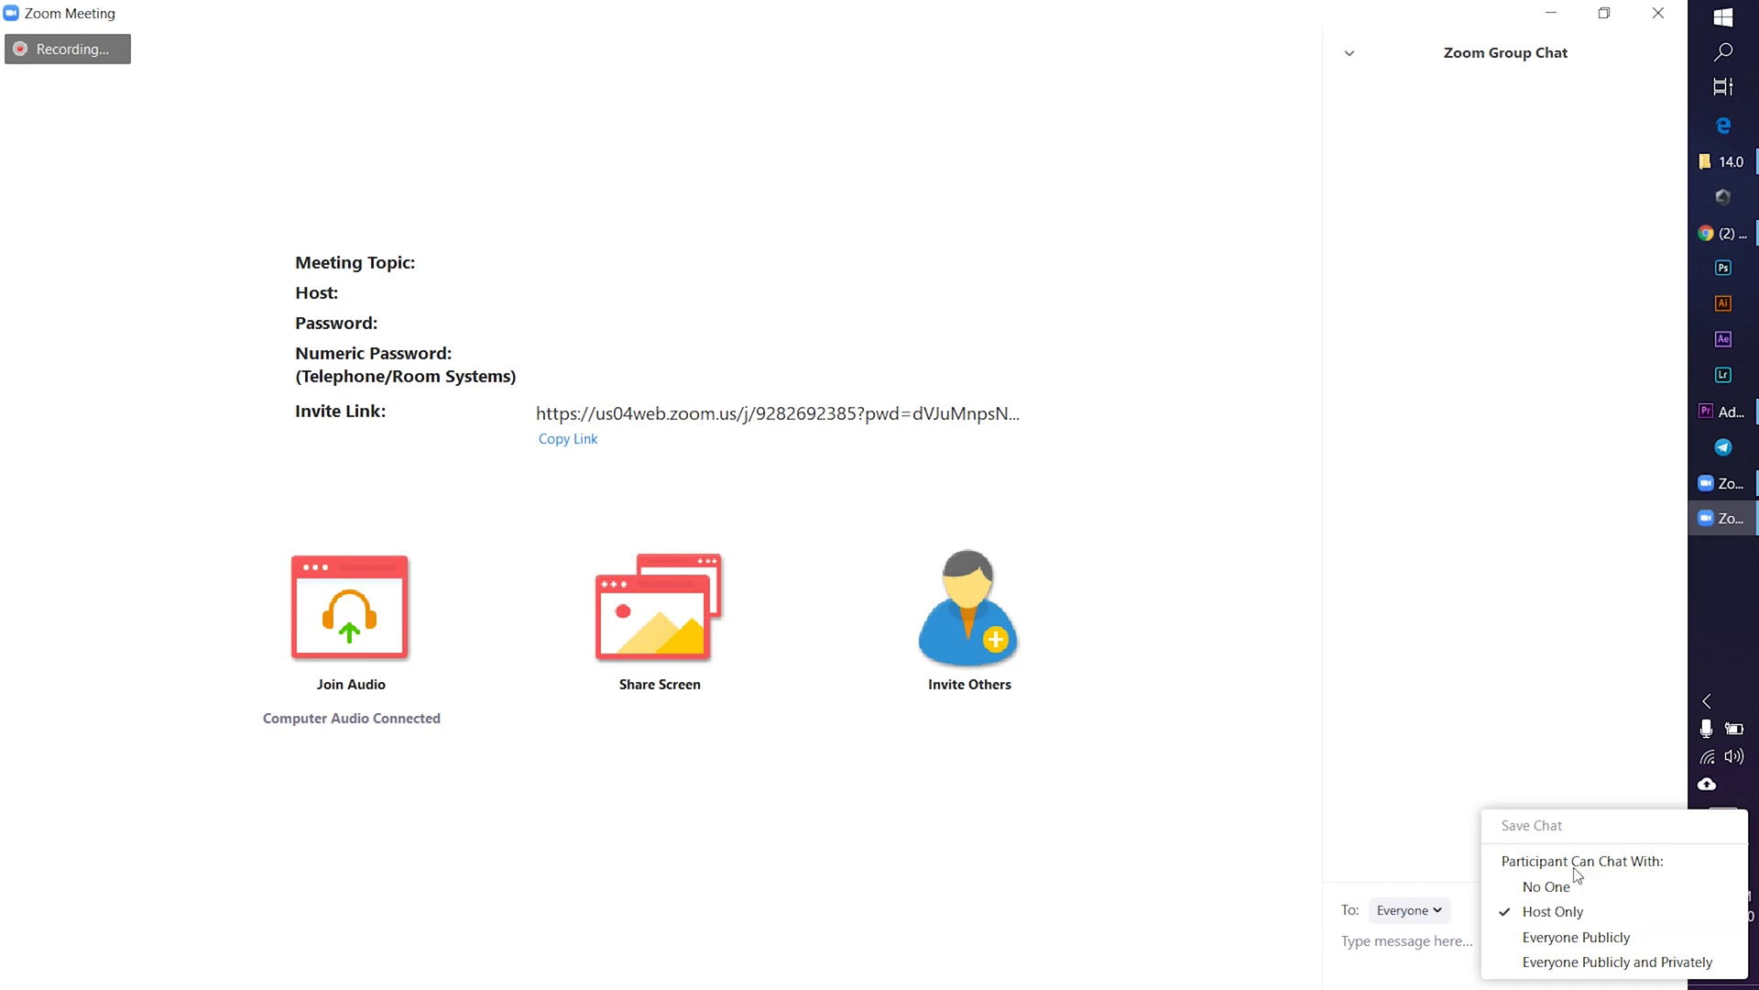
pyautogui.click(1562, 782)
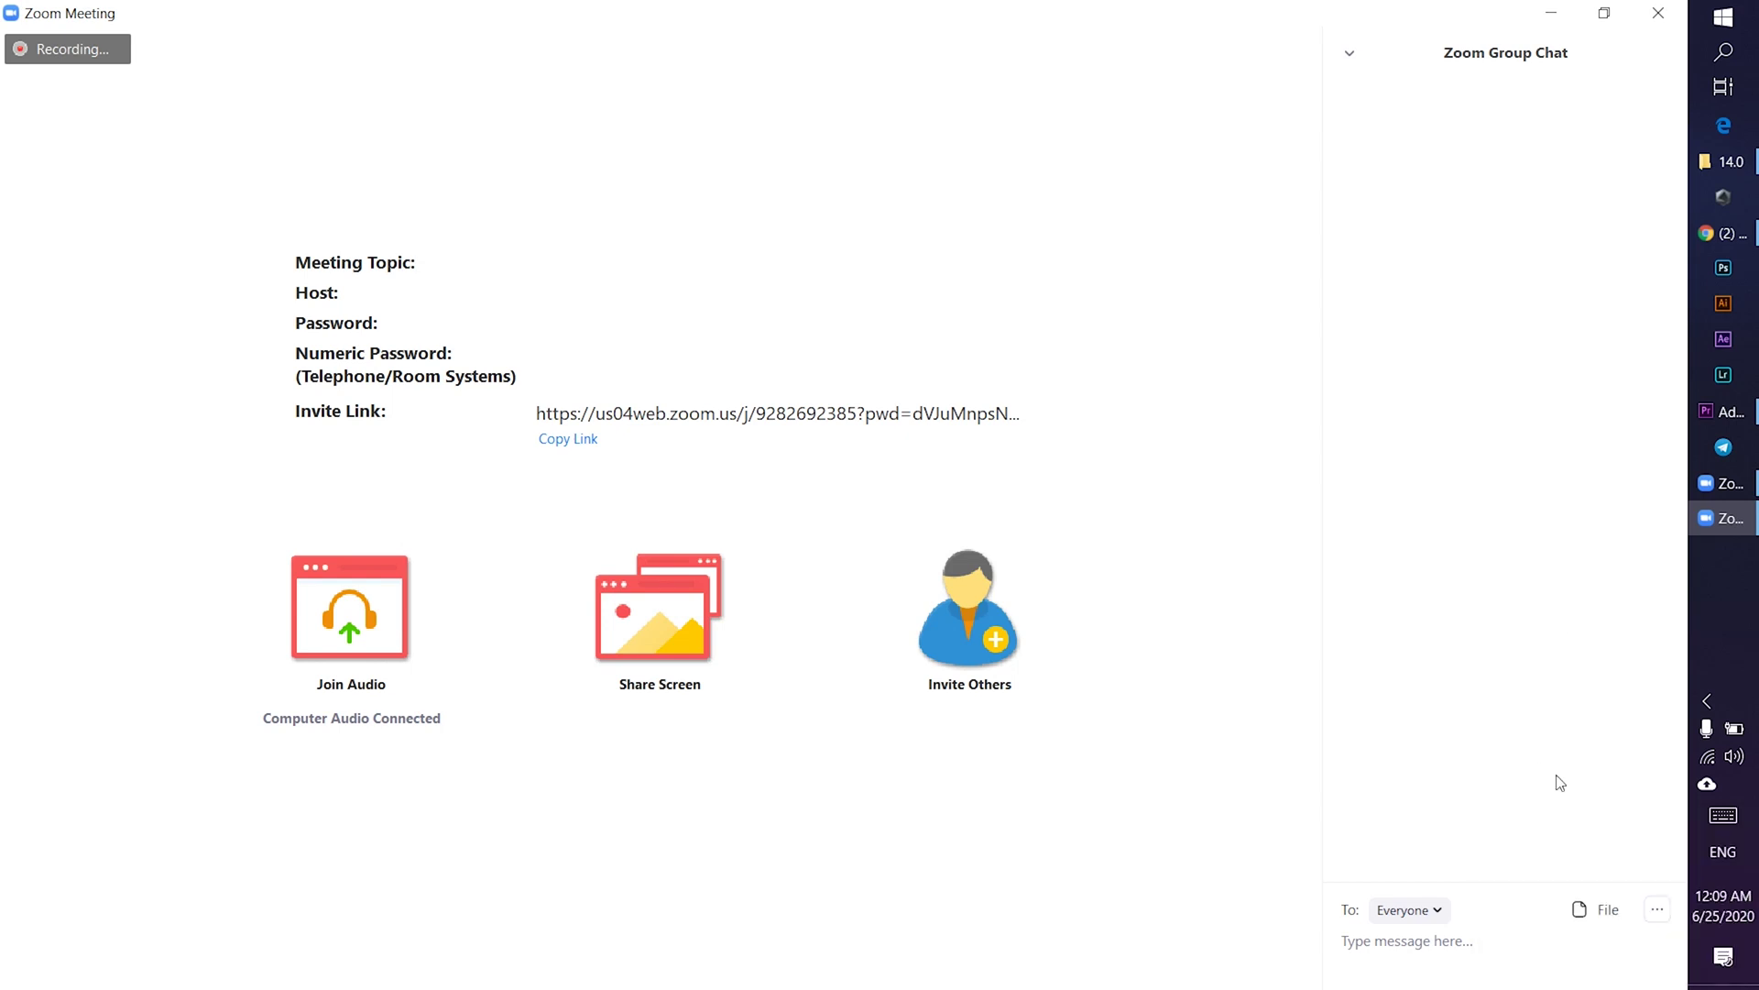
pyautogui.moveTo(1297, 504)
pyautogui.click(1656, 912)
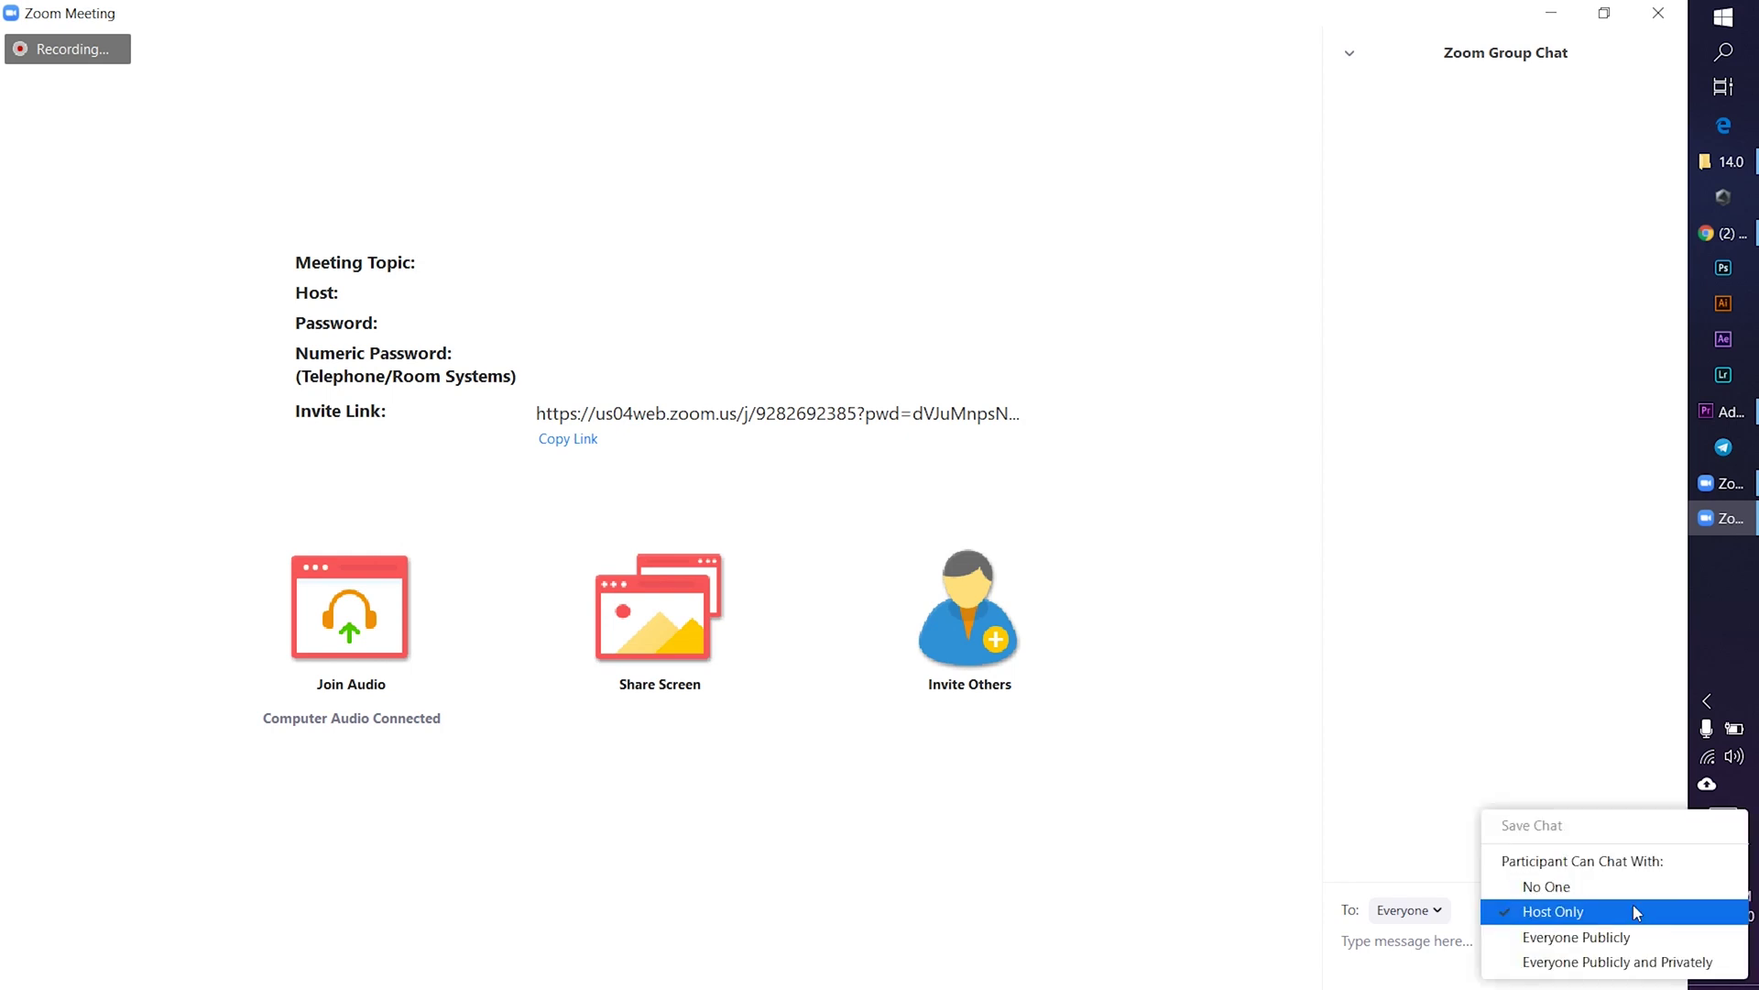
pyautogui.click(1624, 738)
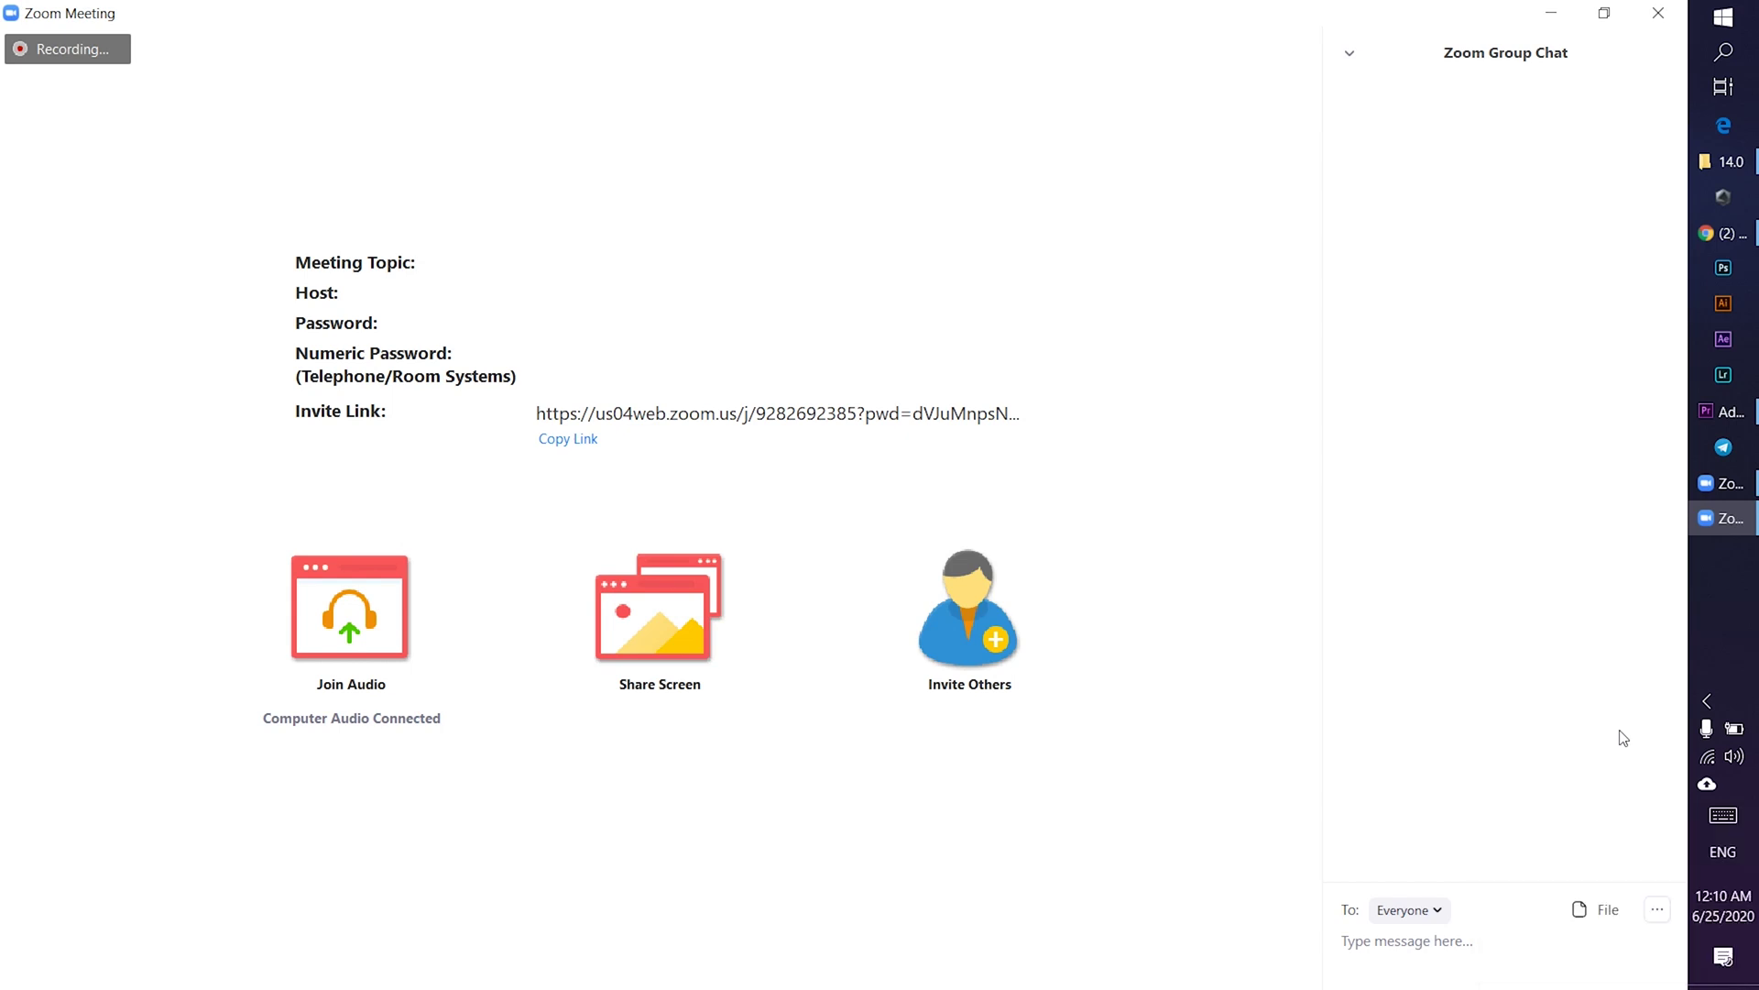